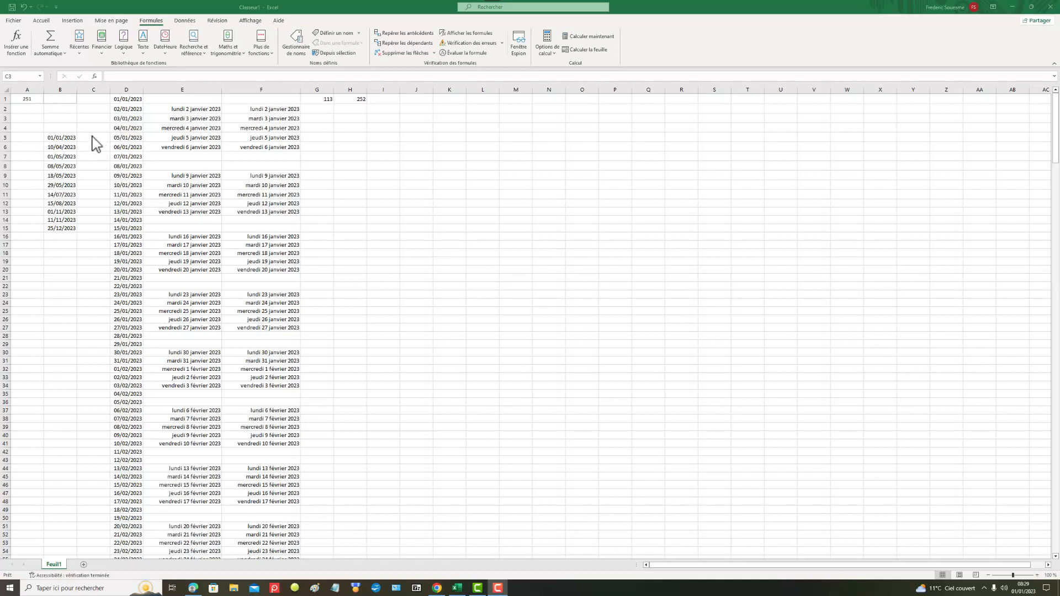
- Switch to the Edge browser, close the empty-cell counting search tab, and review the list of French public holidays for 2023
left_click(93, 136)
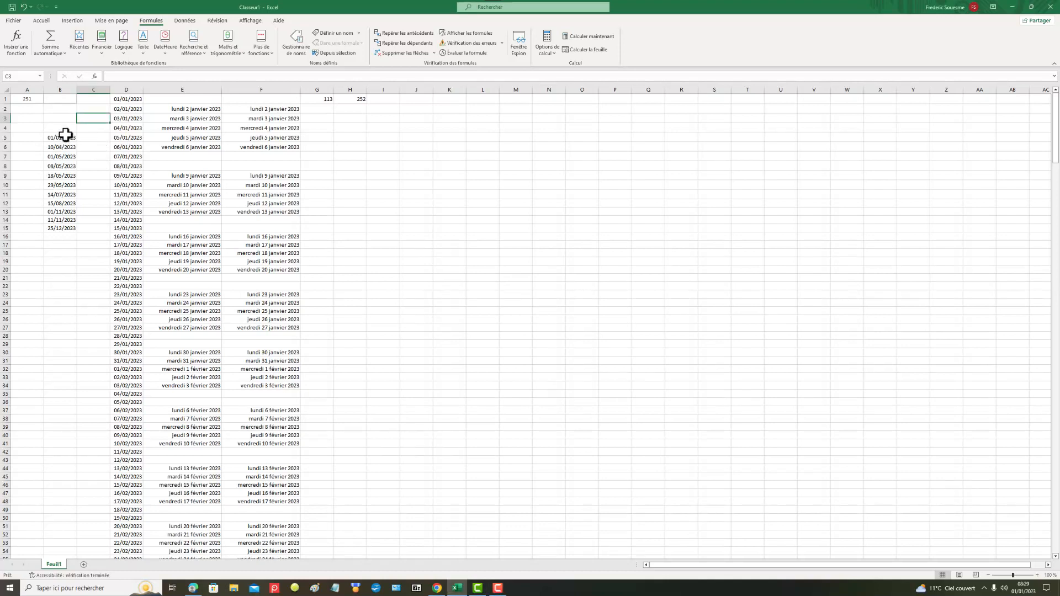
left_click(67, 165)
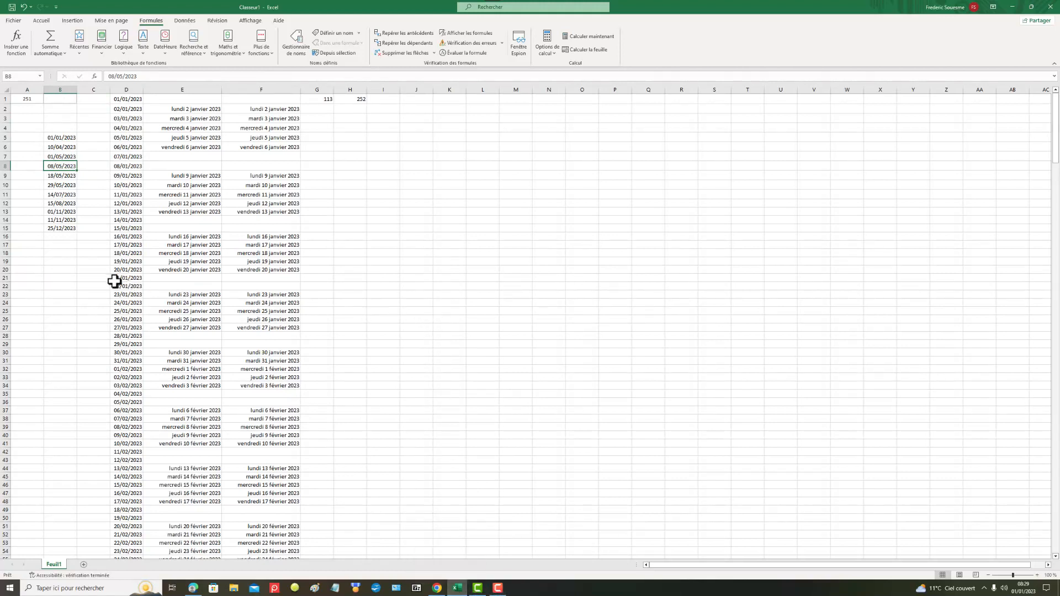
left_click(194, 587)
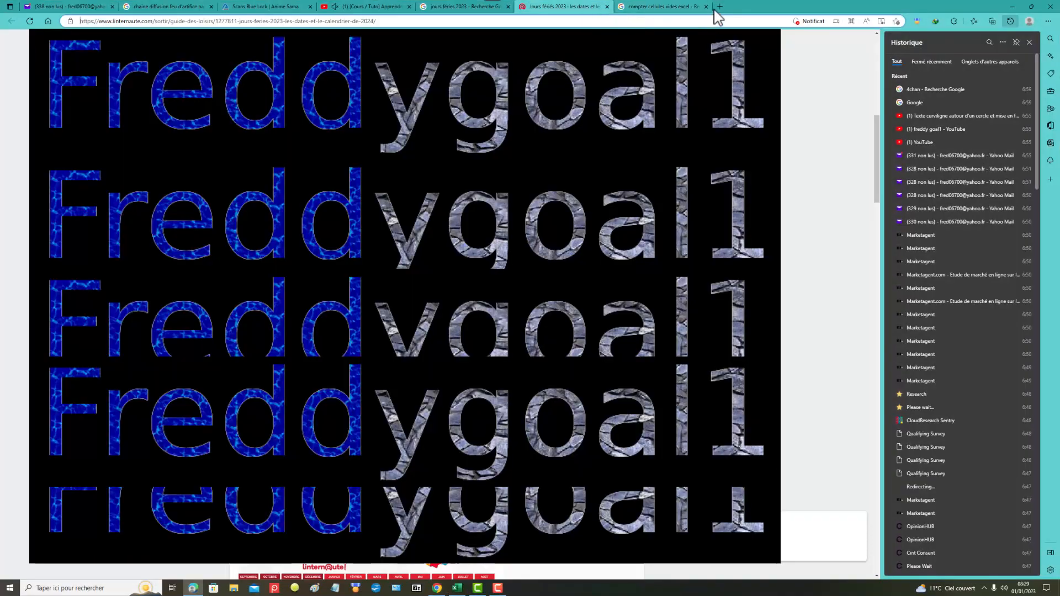
left_click(707, 7)
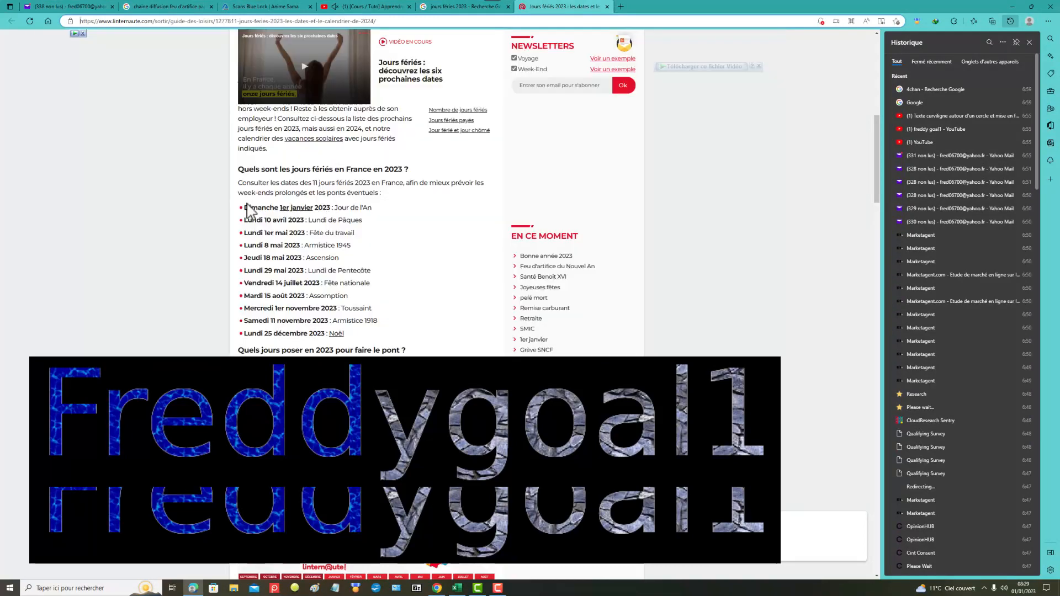
left_click_drag(244, 207, 377, 333)
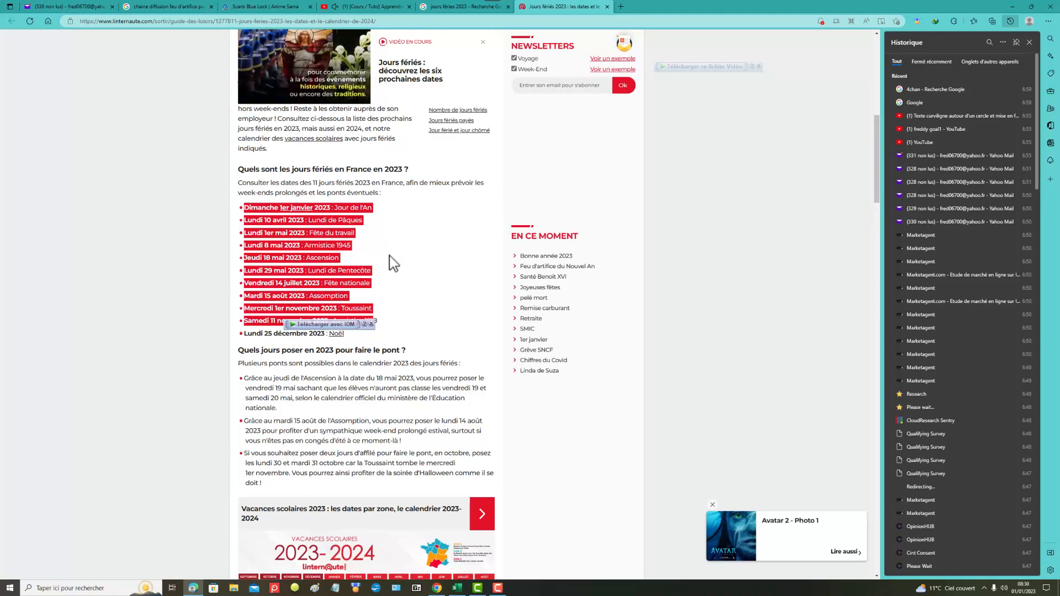
left_click(403, 255)
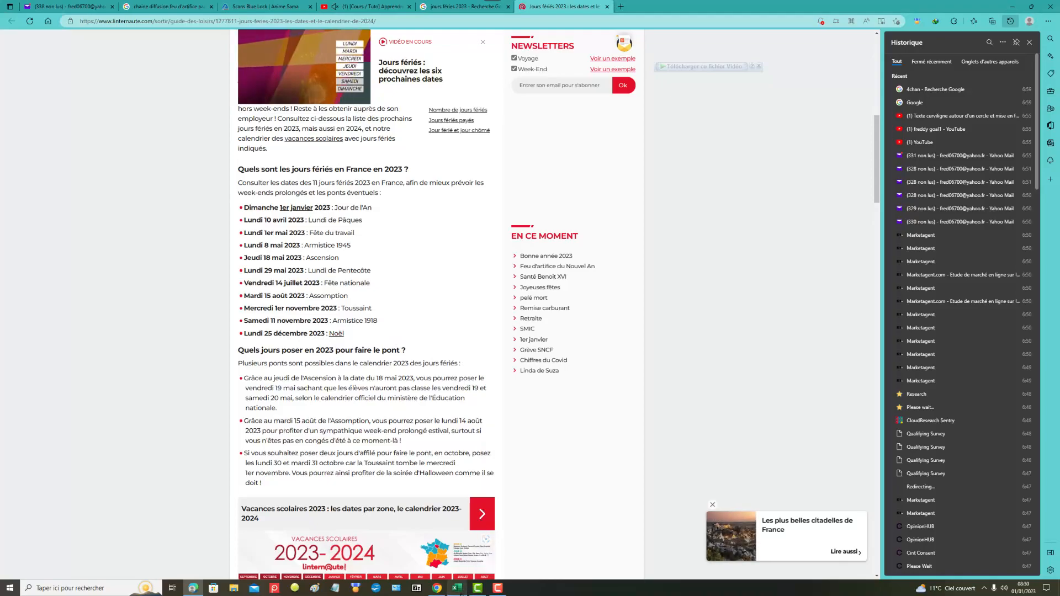
- Switch back to Excel and compare the weekday dates in columns E and F, from January to April 2023, with the holiday list
left_click(457, 588)
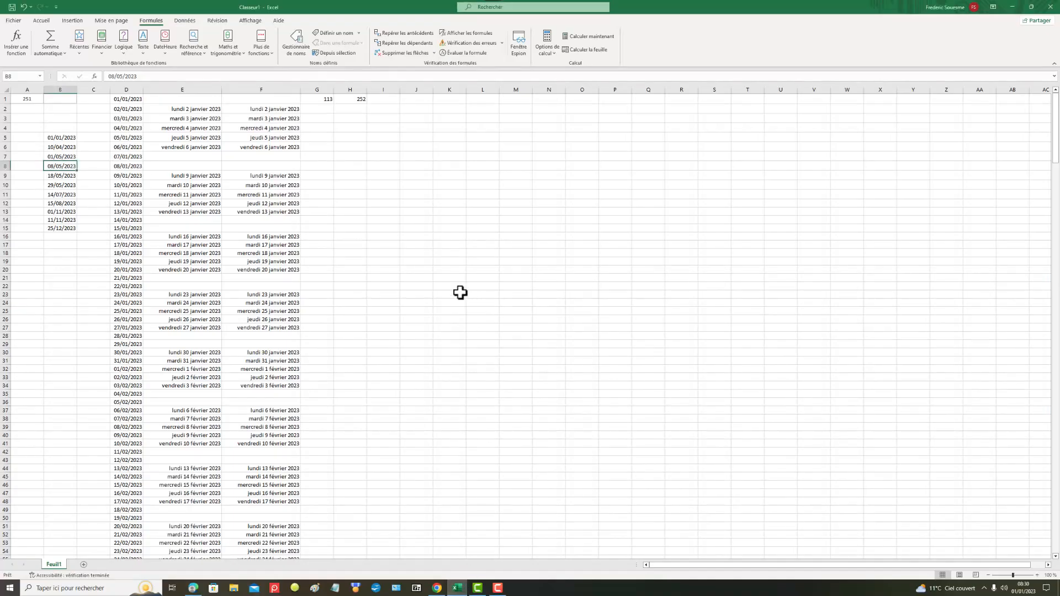
left_click(61, 136)
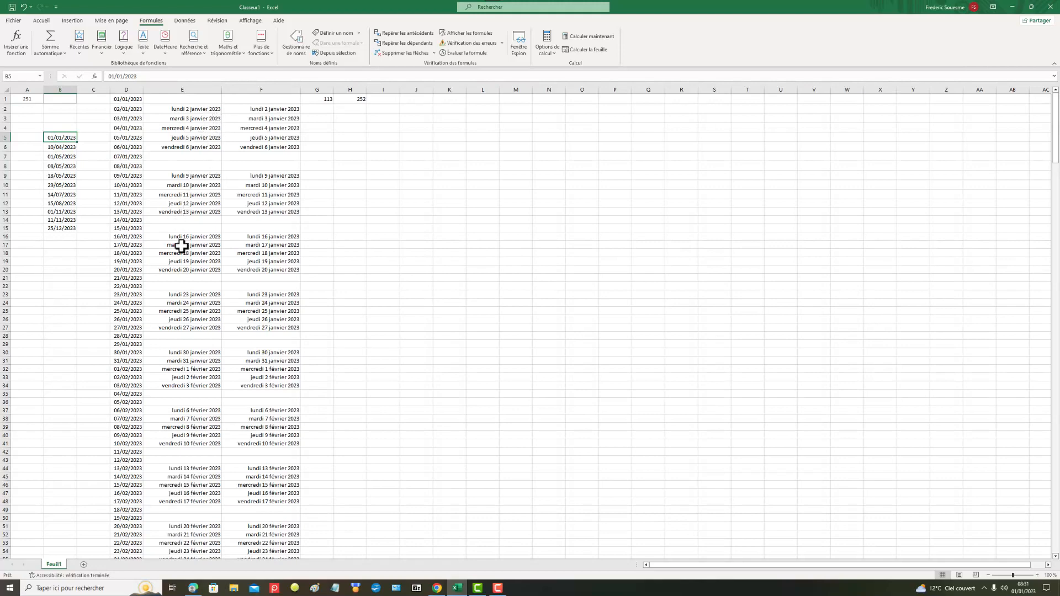
scroll(182, 243, "down", 5)
scroll(183, 233, "down", 6)
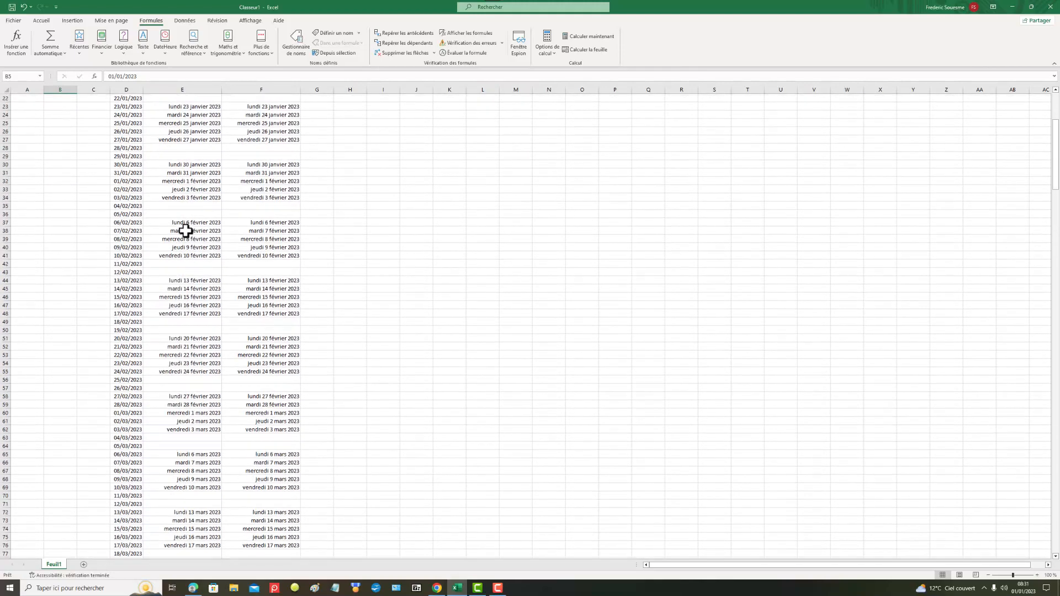
scroll(188, 228, "down", 2)
scroll(201, 223, "up", 3)
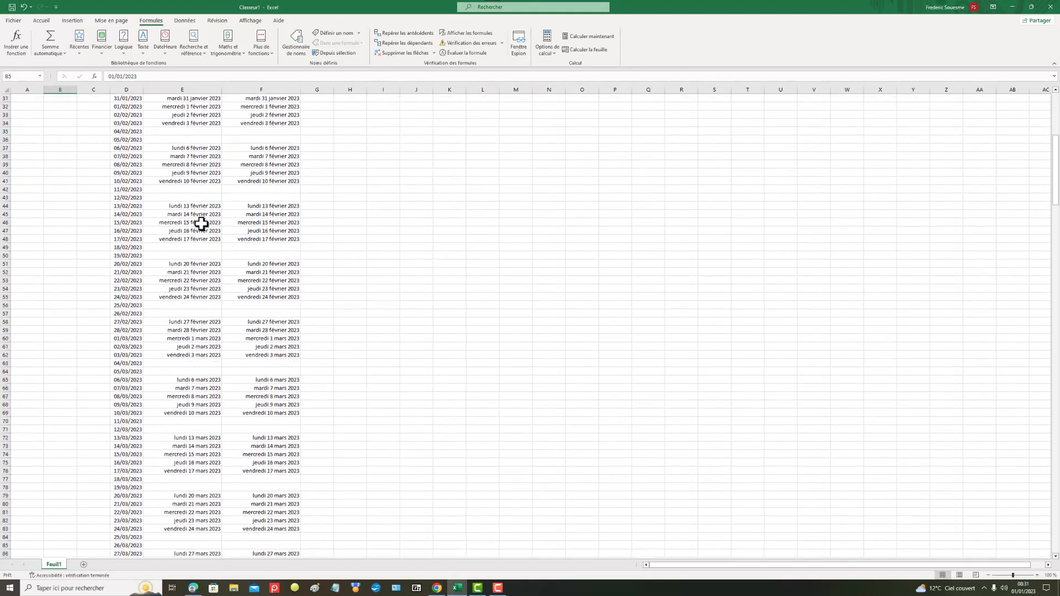
scroll(204, 222, "down", 5)
scroll(209, 221, "down", 2)
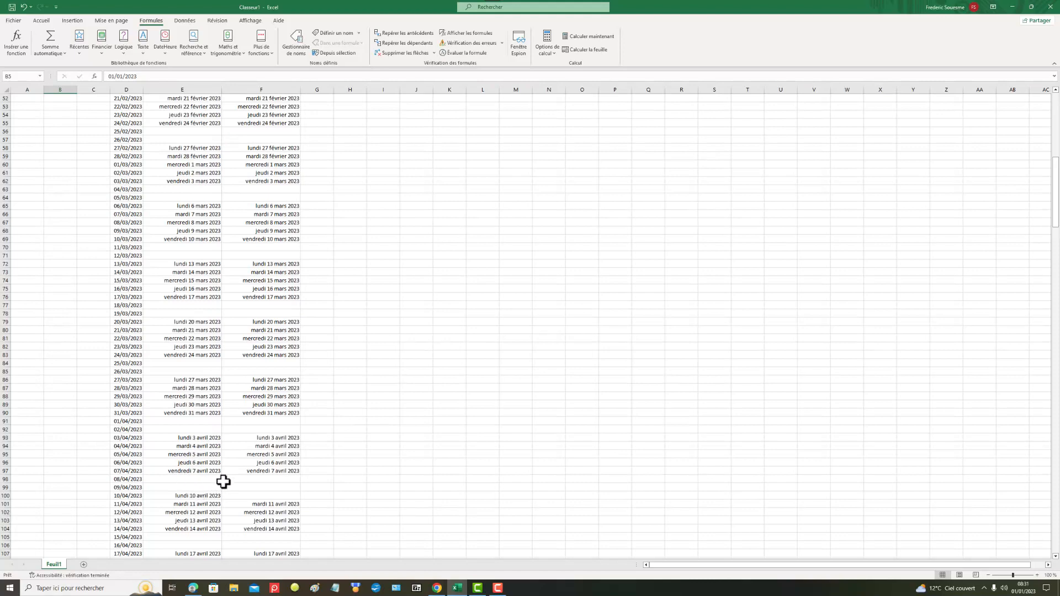
scroll(226, 288, "up", 7)
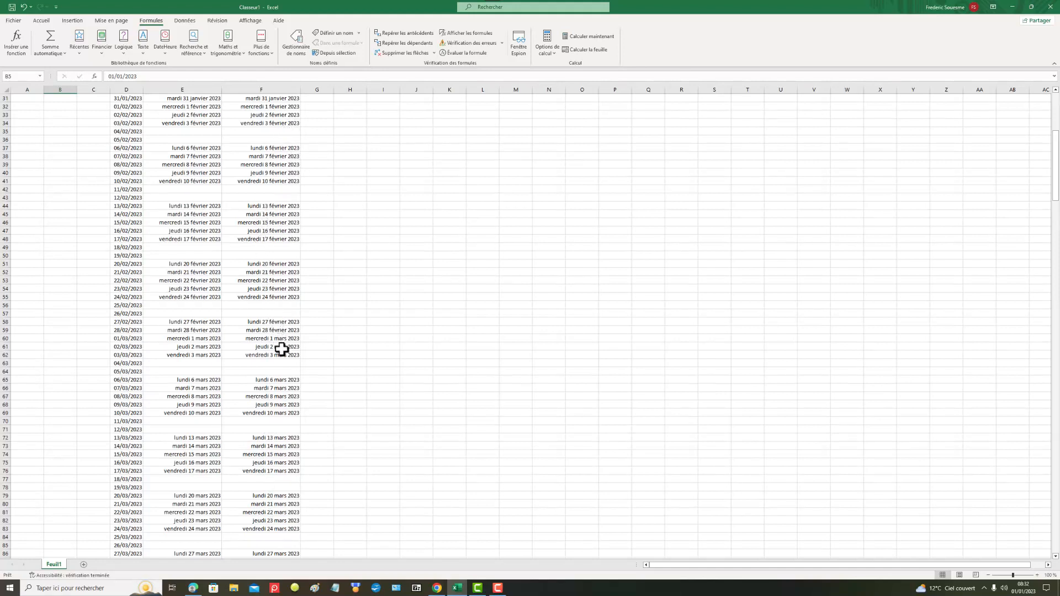
scroll(277, 277, "up", 10)
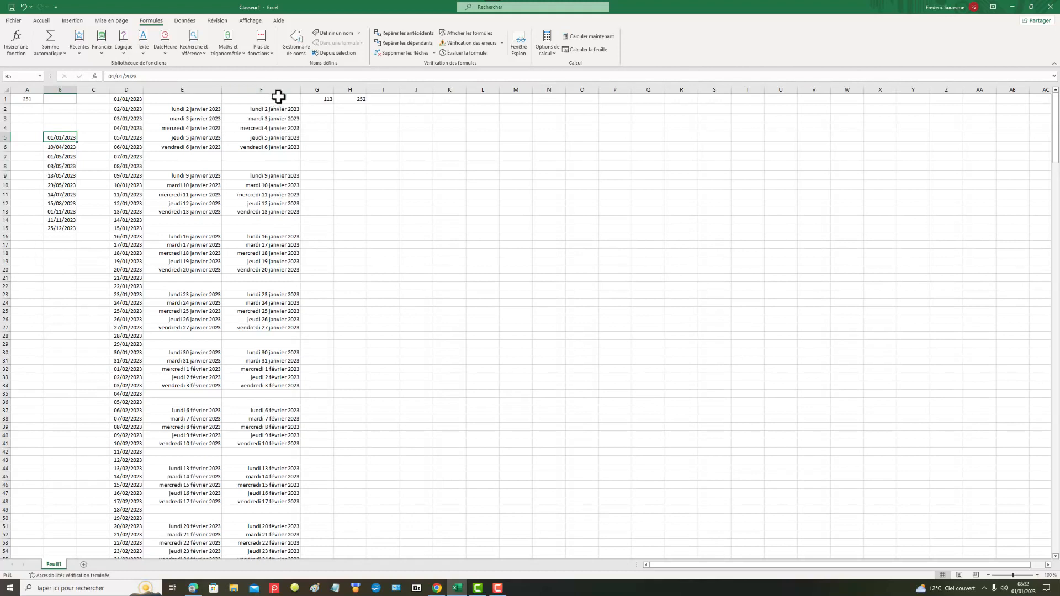
- Inspect the NB.VIDE formula in G1 and examine the blank cells it covers in column F down to early May
left_click(320, 102)
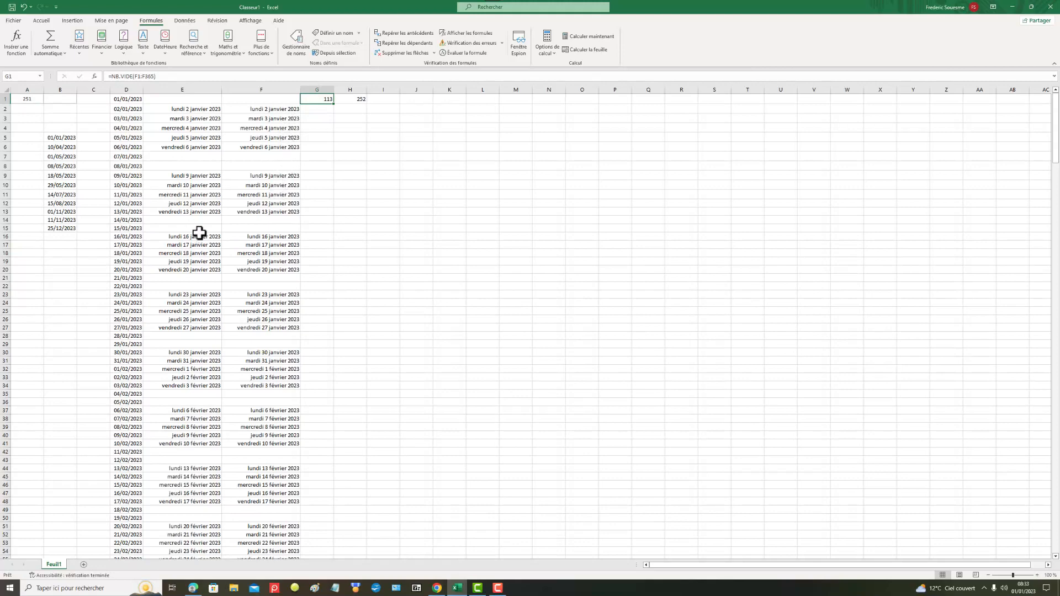
scroll(305, 303, "down", 2)
scroll(304, 303, "down", 8)
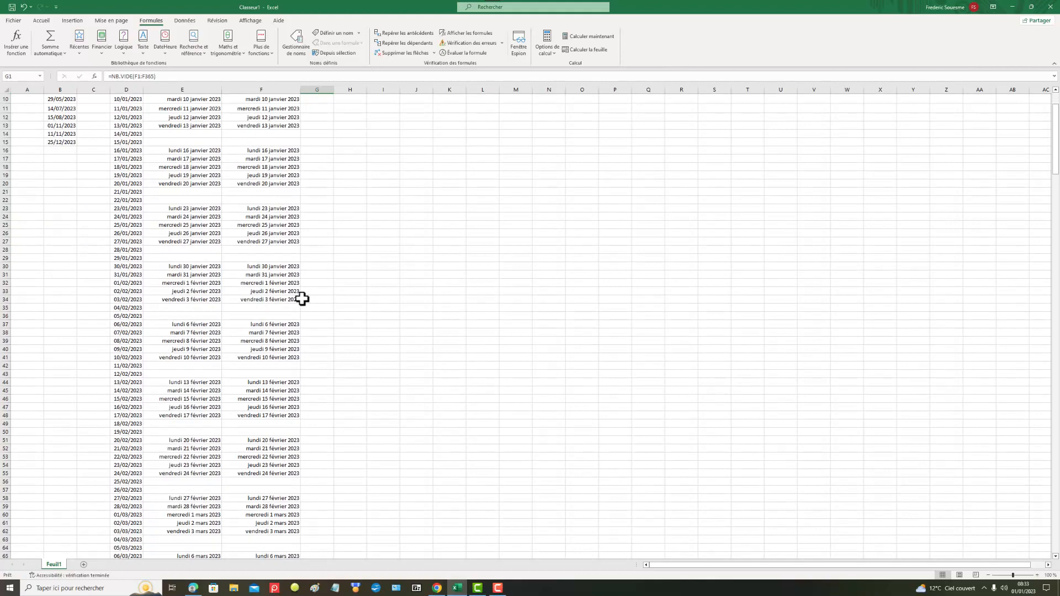
scroll(291, 323, "down", 7)
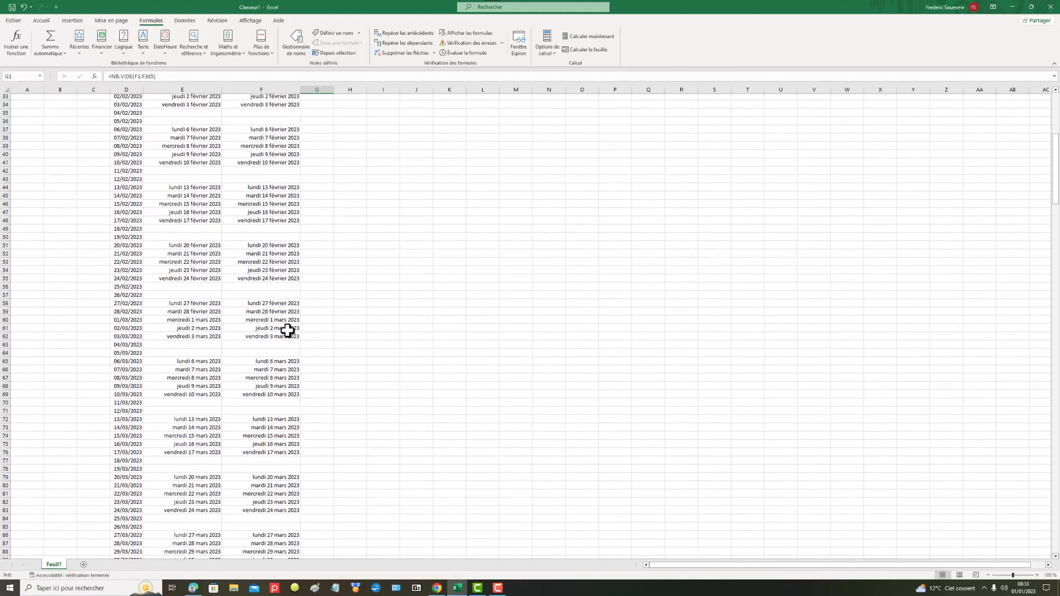
scroll(283, 348, "down", 5)
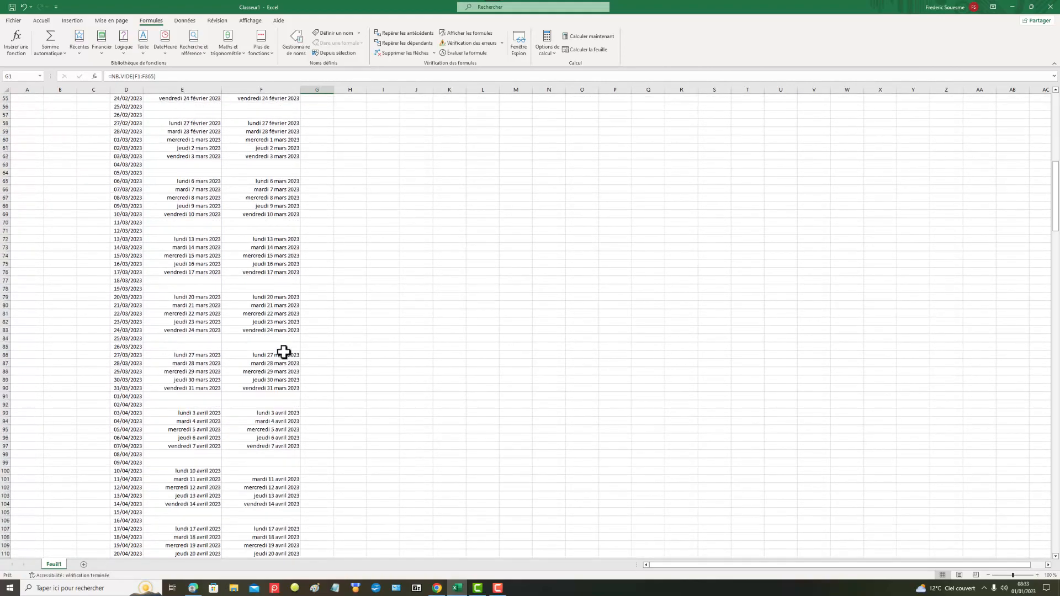
scroll(284, 351, "up", 10)
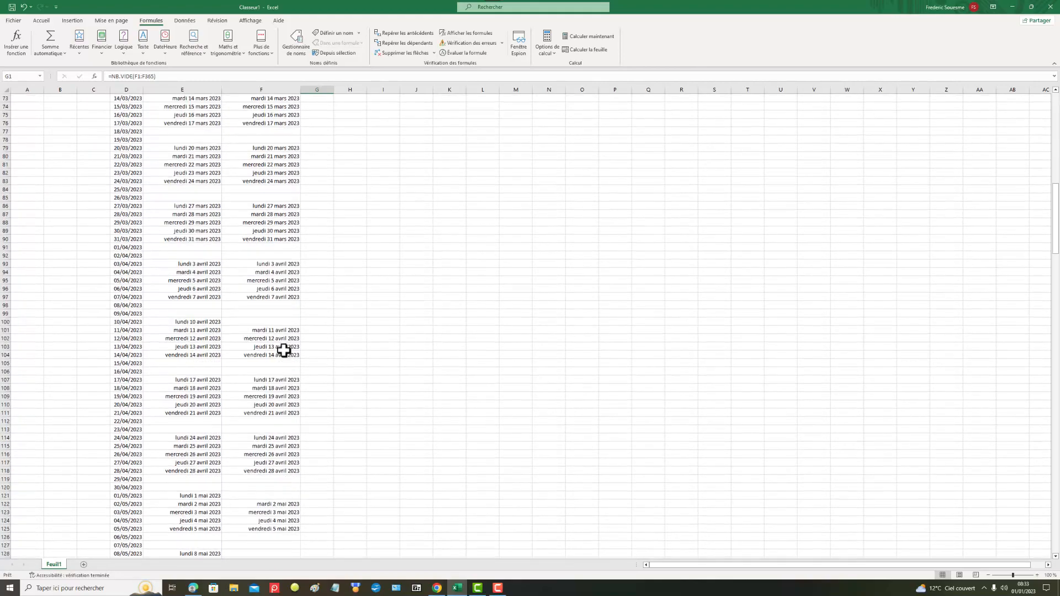
scroll(280, 187, "up", 12)
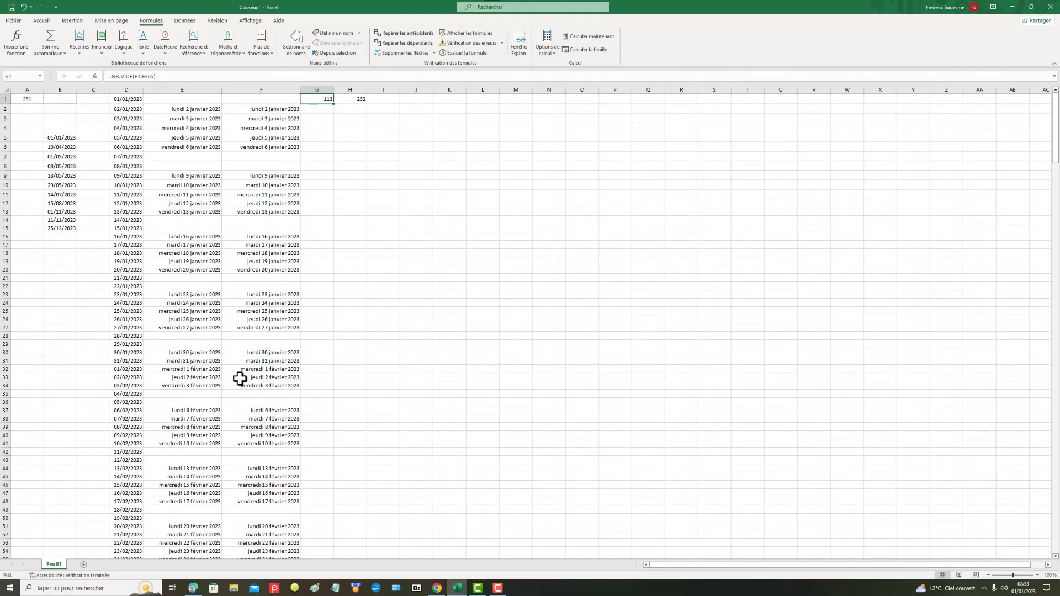
- Check column F for blank cells on weekends and on the April and May public holidays
scroll(246, 370, "down", 7)
scroll(248, 363, "down", 11)
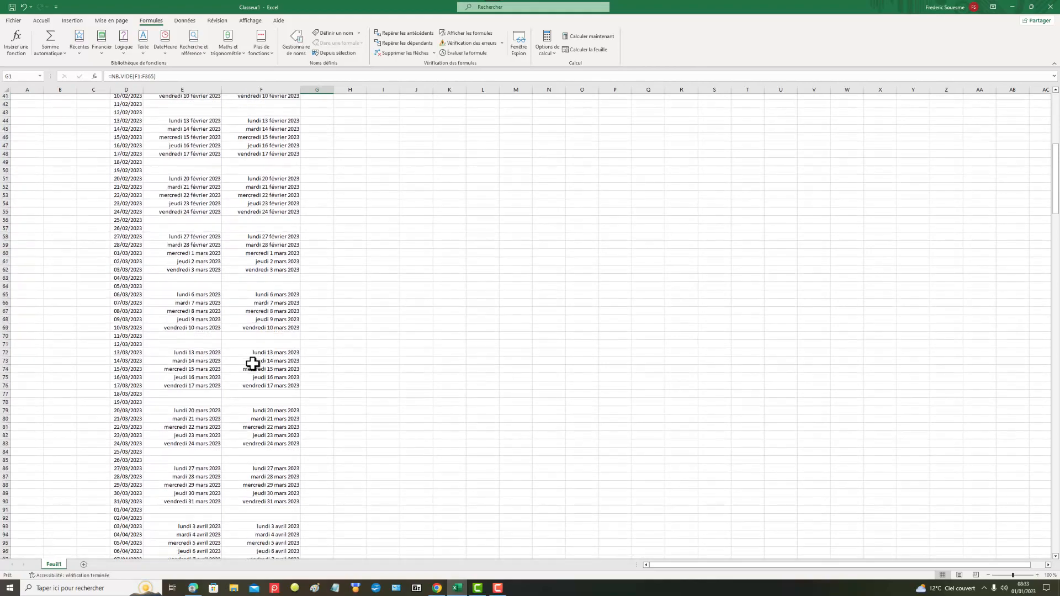
scroll(253, 363, "down", 9)
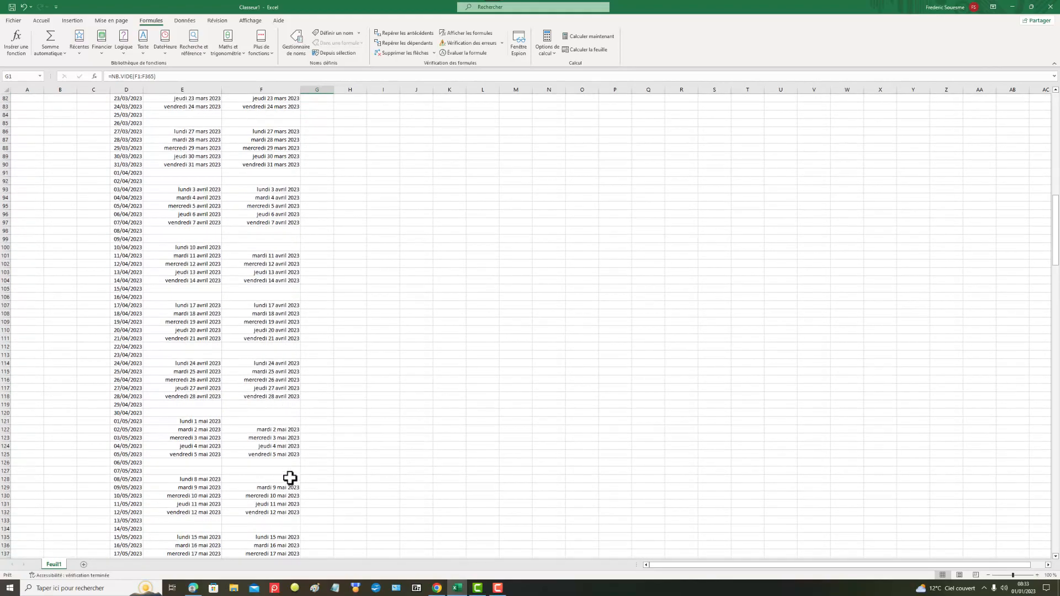
scroll(290, 478, "down", 2)
scroll(290, 477, "down", 3)
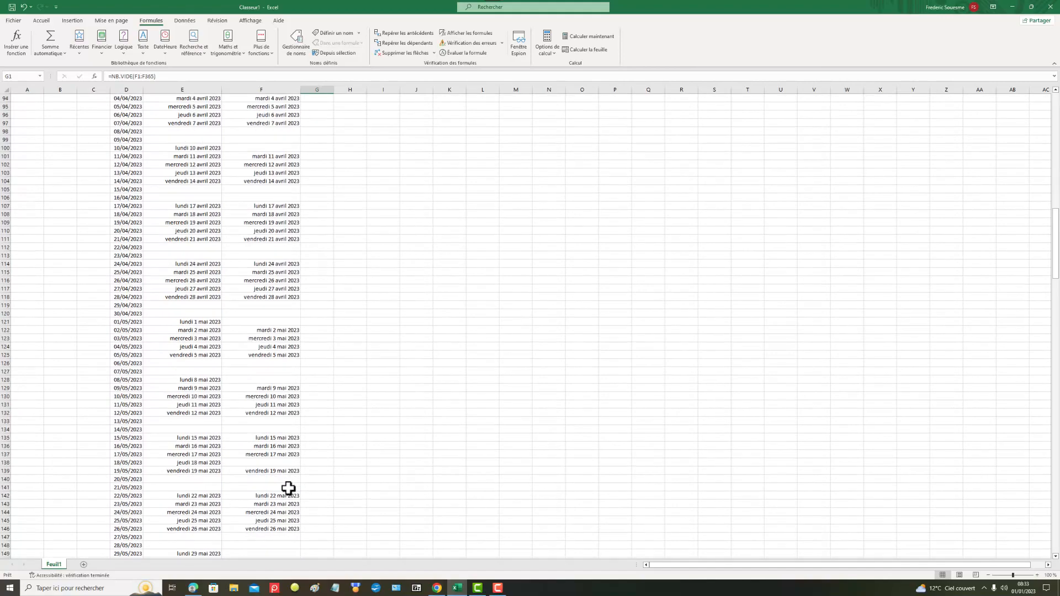
scroll(287, 472, "up", 15)
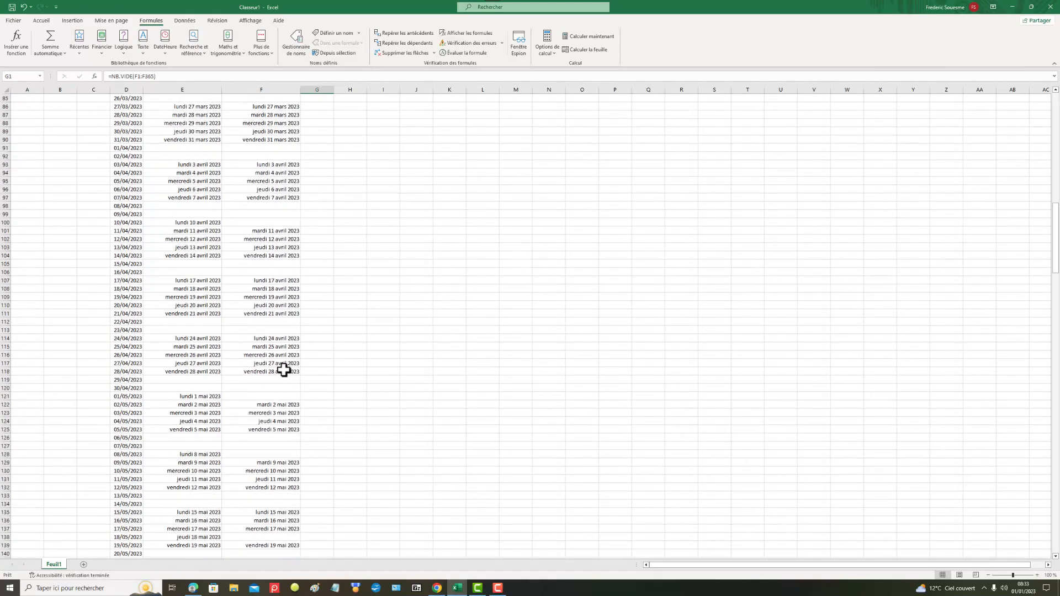
scroll(271, 148, "up", 17)
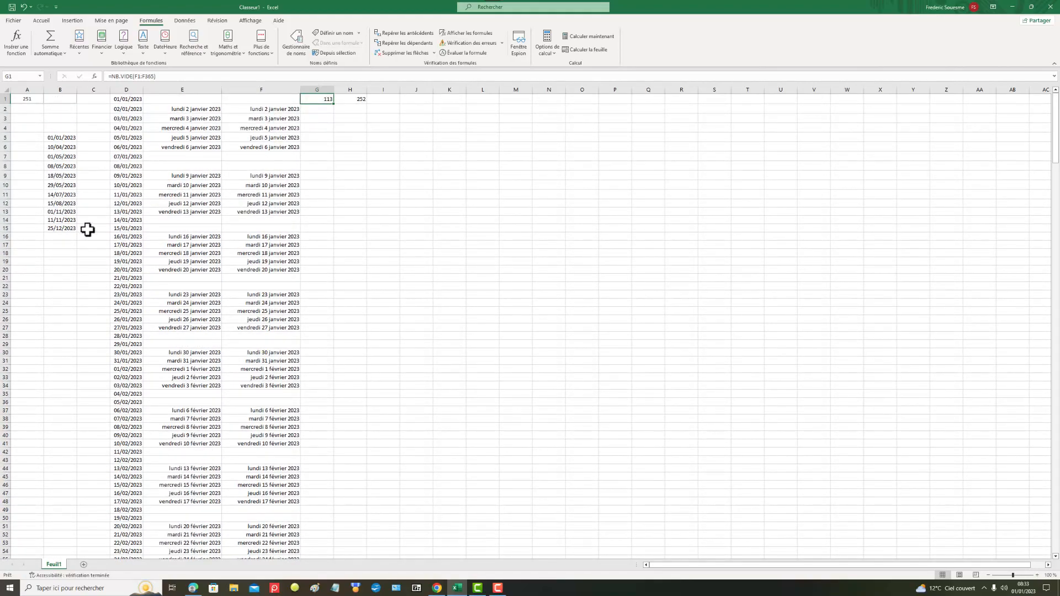
- Examine the gaps in column F from February to August 2023, including the summer public holidays
scroll(262, 420, "down", 9)
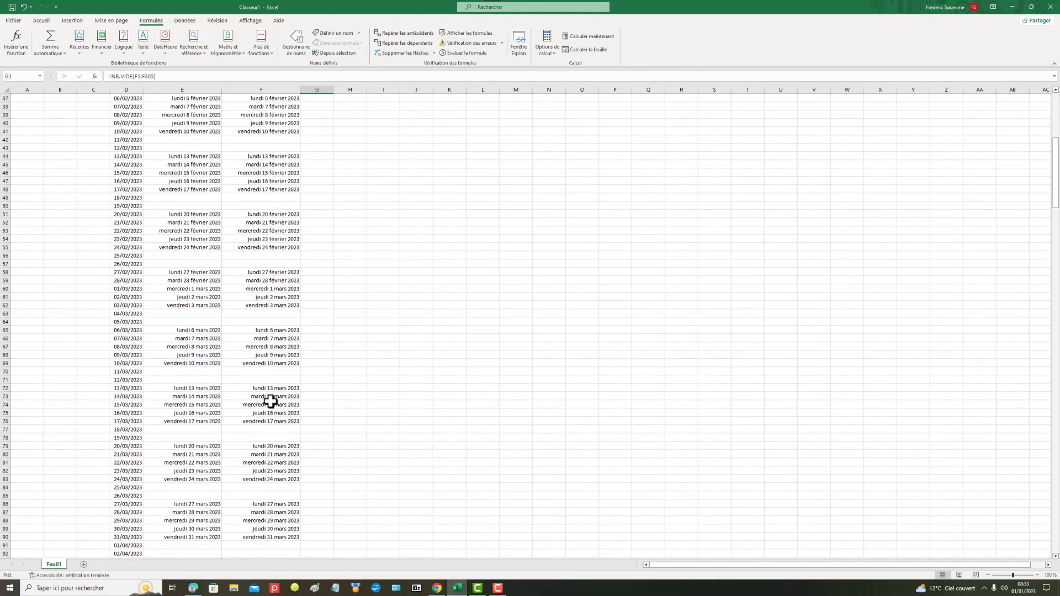
scroll(277, 460, "down", 6)
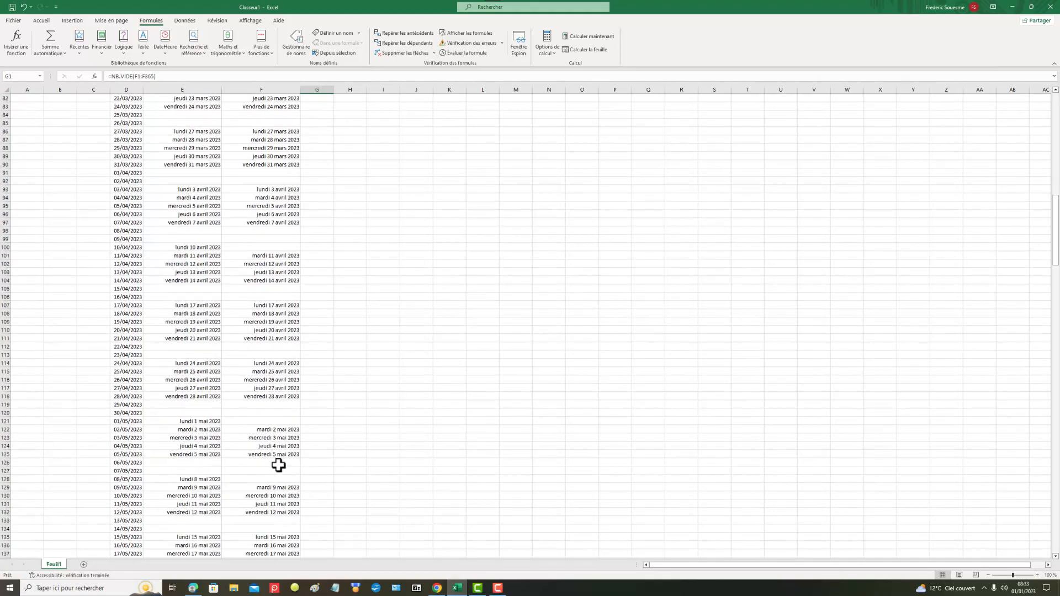
scroll(278, 465, "down", 18)
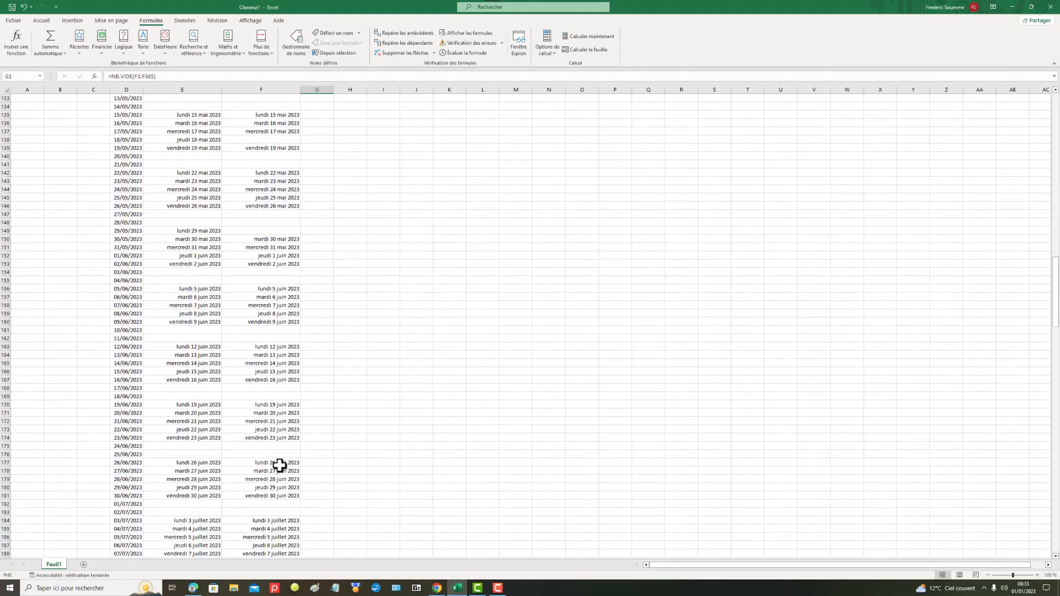
scroll(281, 462, "down", 9)
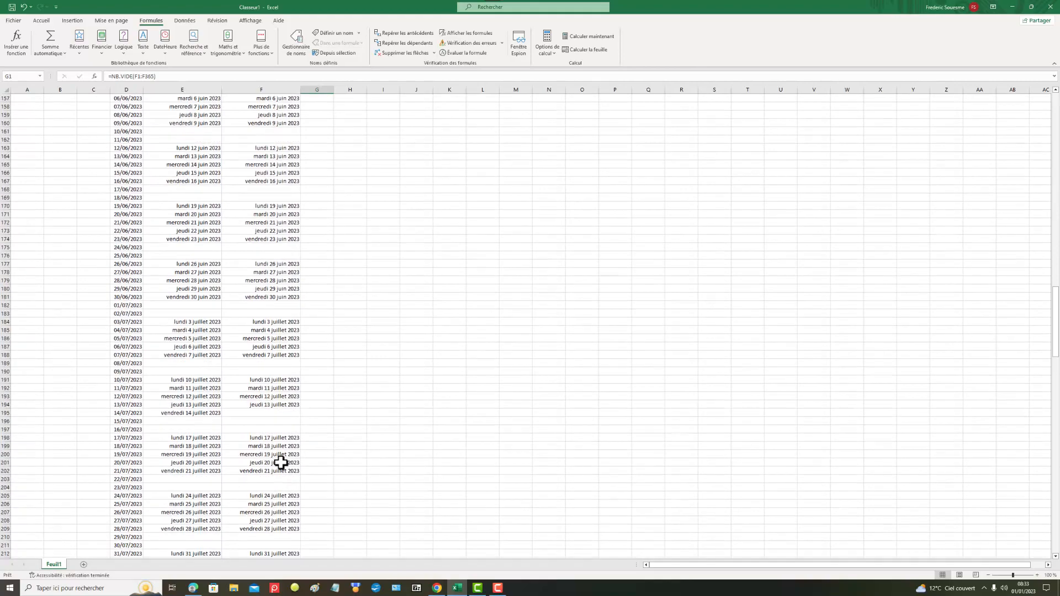
scroll(281, 456, "down", 2)
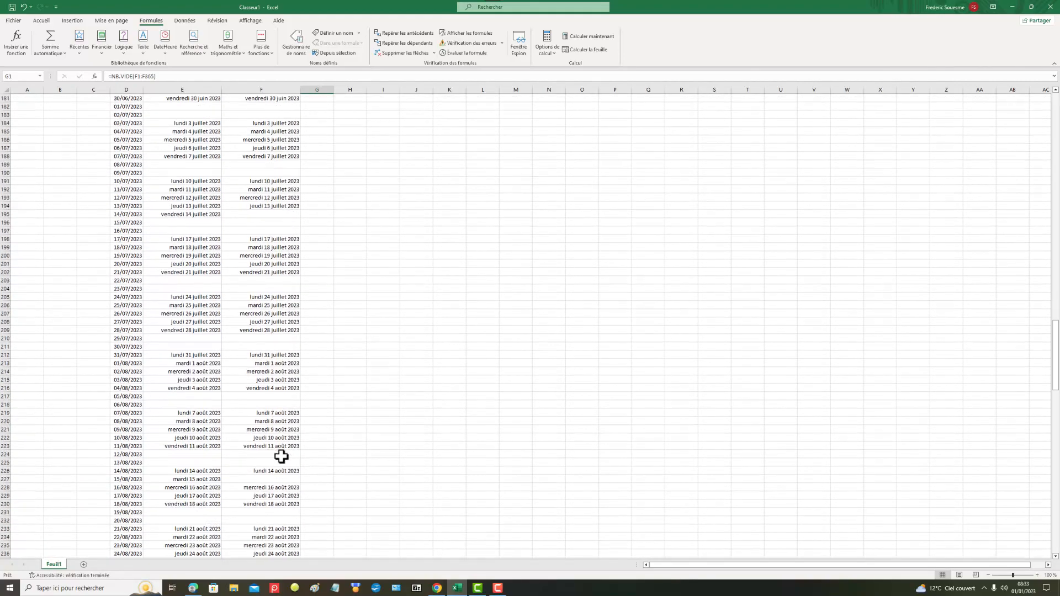
scroll(281, 456, "up", 16)
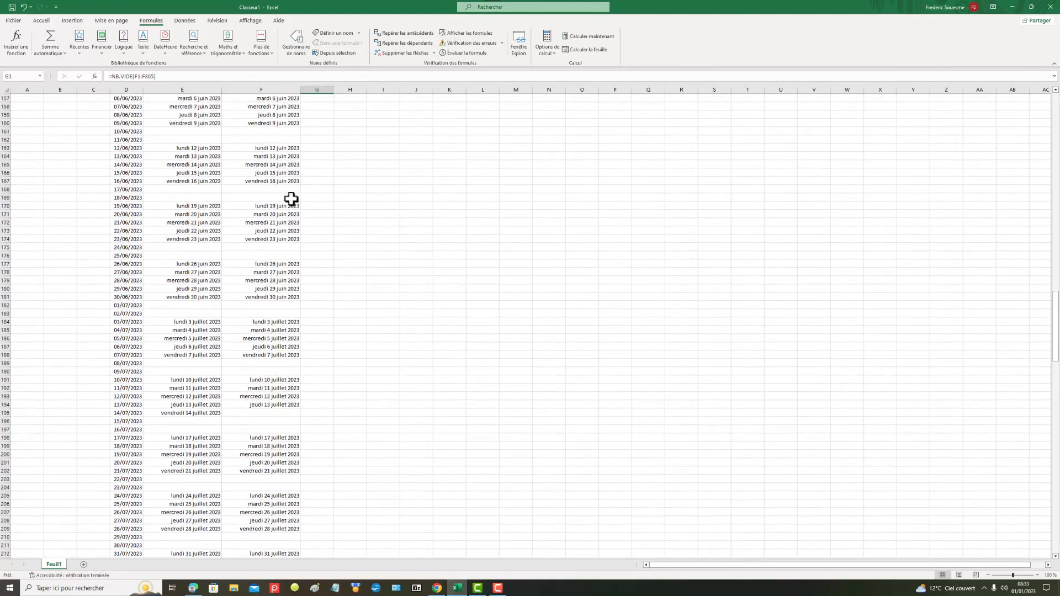
scroll(243, 152, "up", 20)
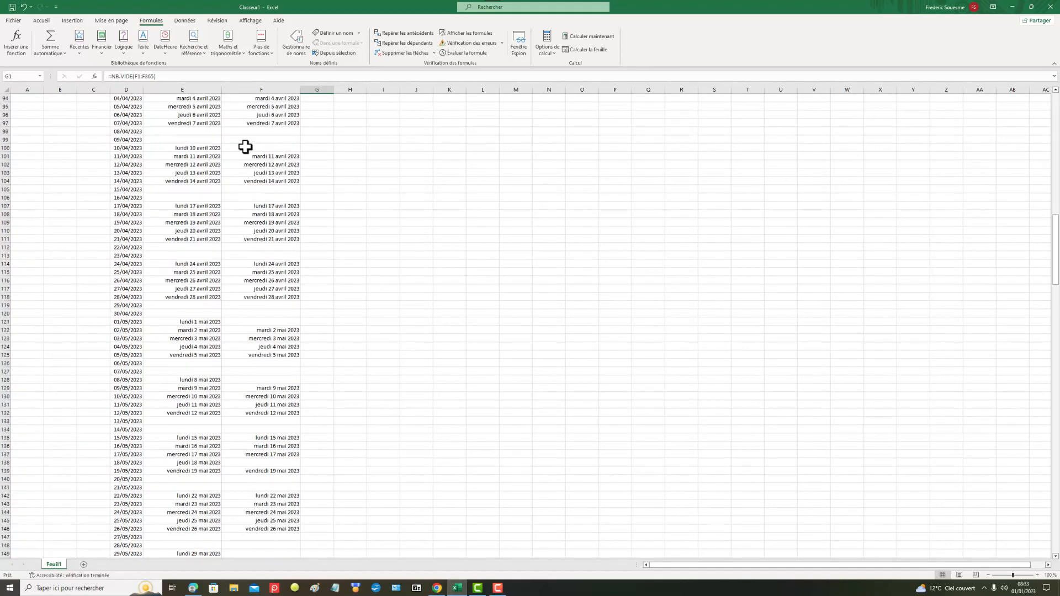
scroll(246, 144, "up", 20)
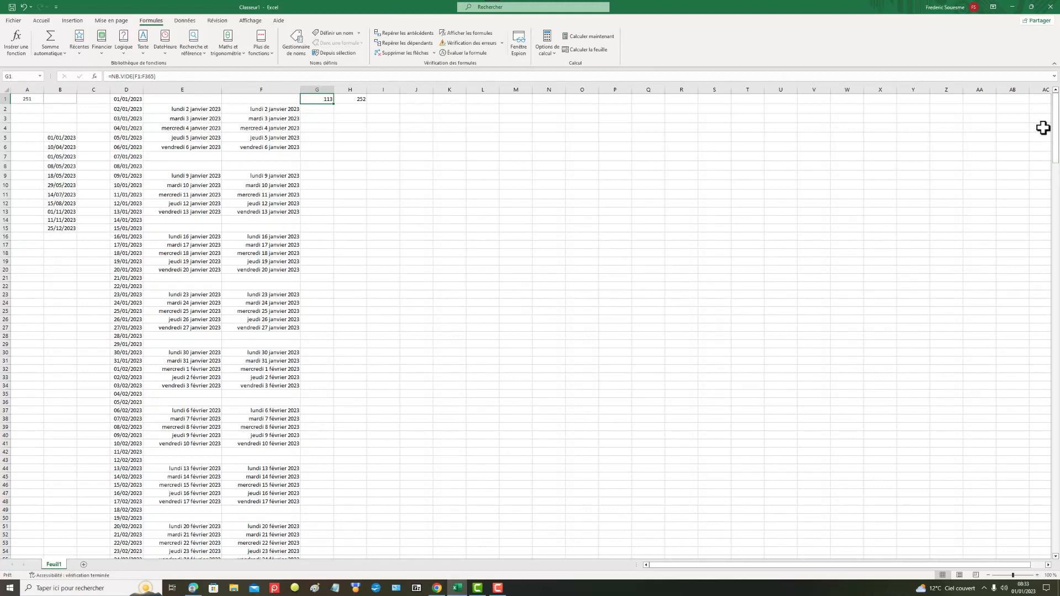
- Examine the rest of the calendar in columns D to F down to 31/12/2023 in row 365
left_click_drag(1055, 138, 1056, 207)
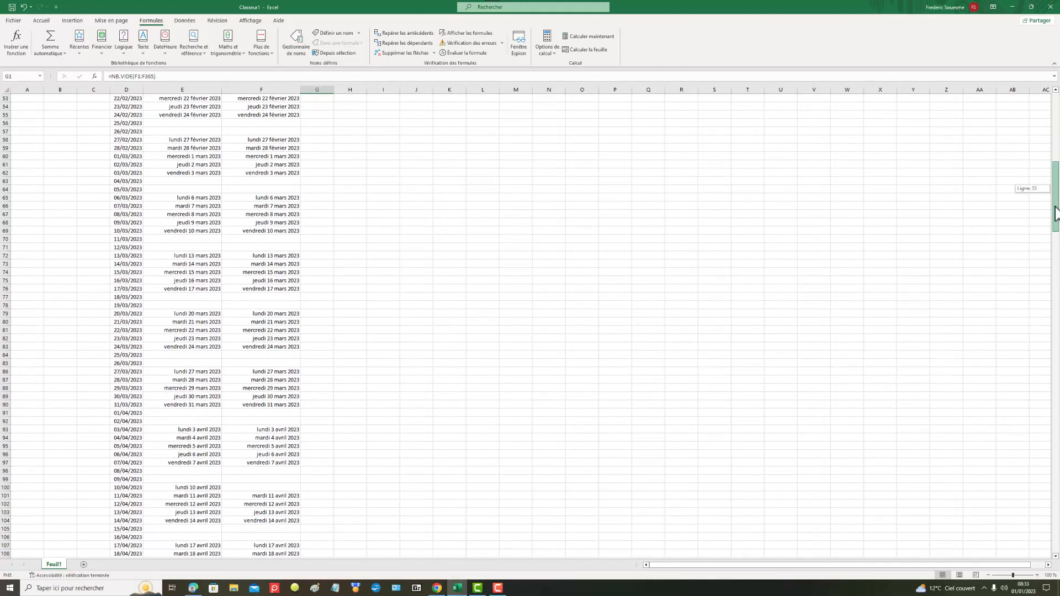
left_click_drag(1056, 311, 1046, 477)
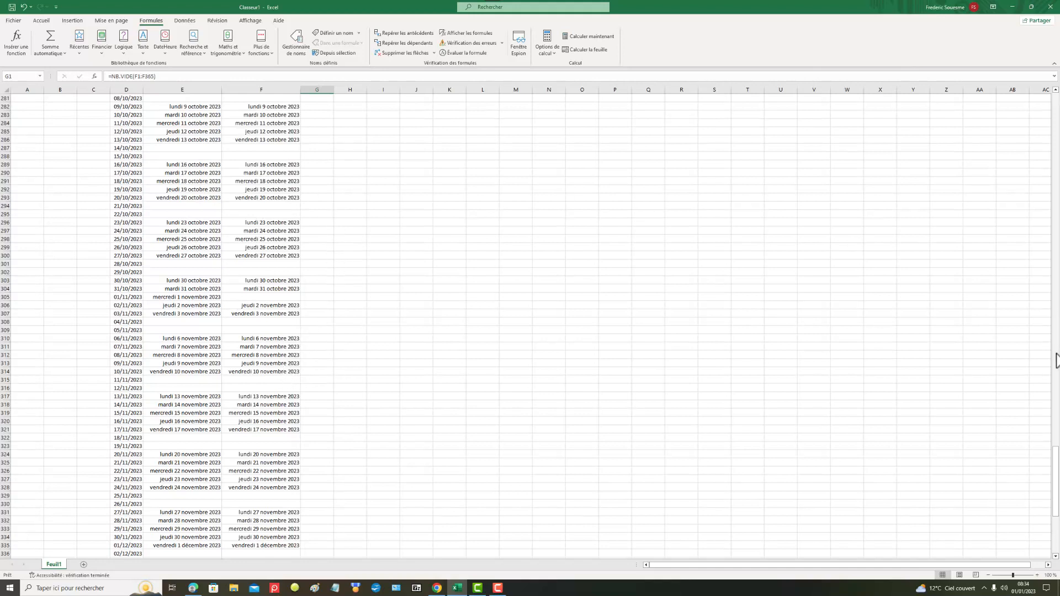
left_click_drag(1055, 471, 1049, 529)
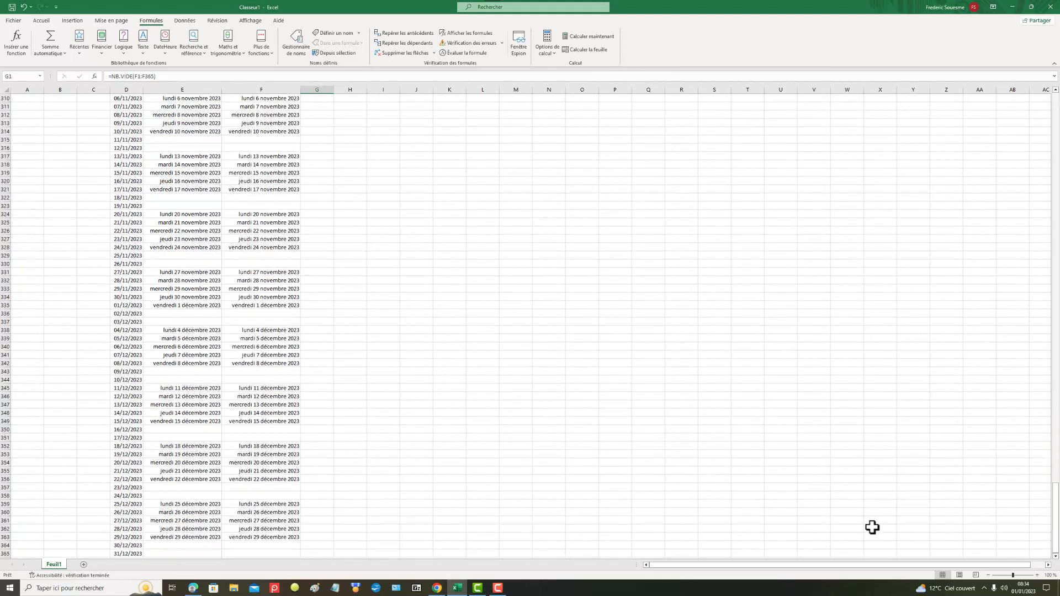
- Clear the 25 December 2023 public holiday from cell F359
left_click(273, 505)
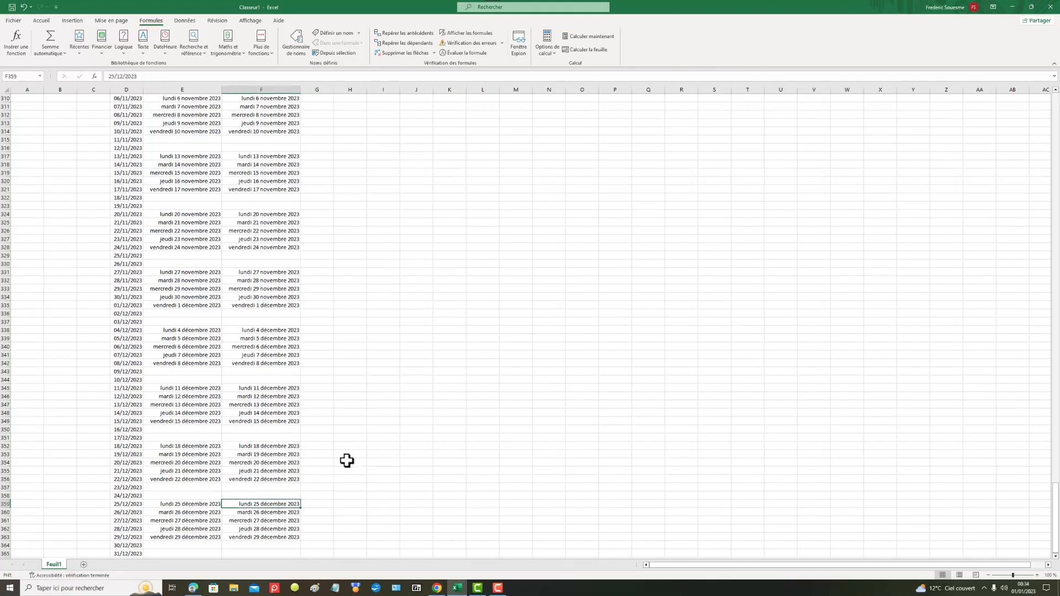
key("Delete")
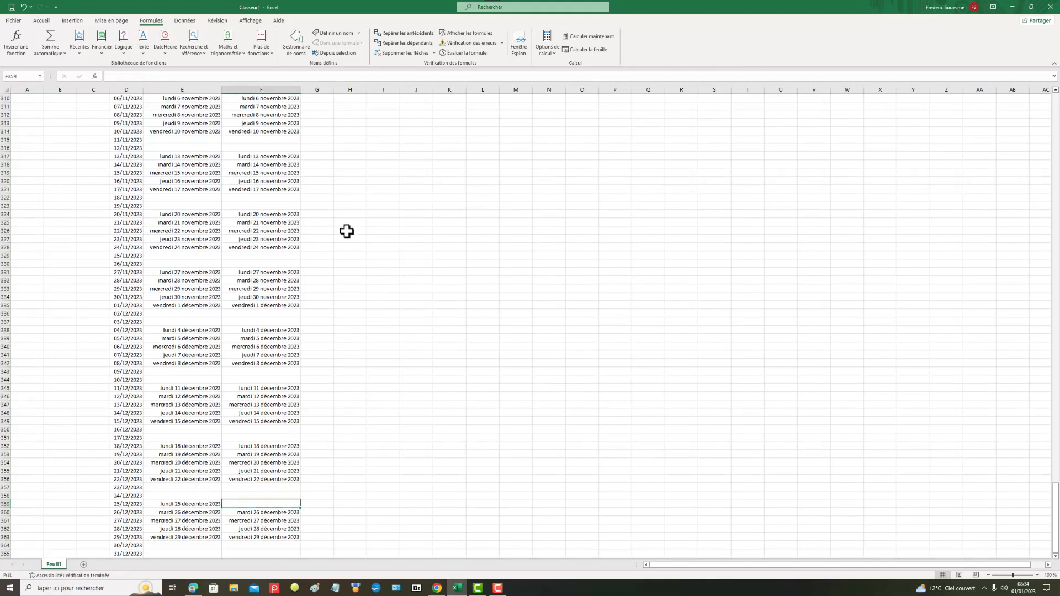
left_click(347, 306)
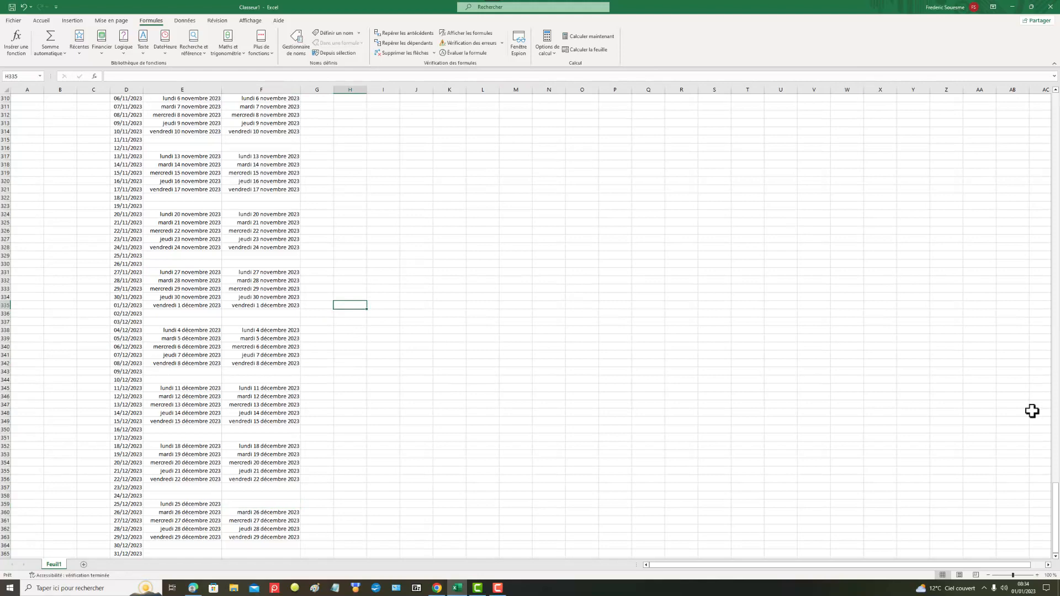
- Check the blank-cell count in G1 and change the working-day formula in H1 to =365-114
left_click_drag(1055, 520, 1054, 520)
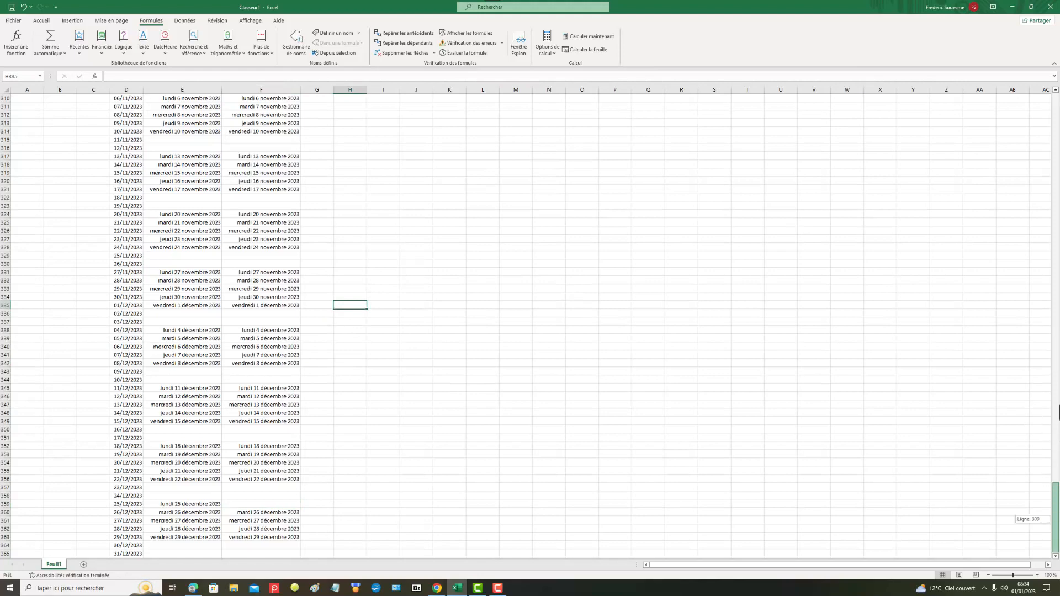
left_click_drag(1056, 224, 1057, 102)
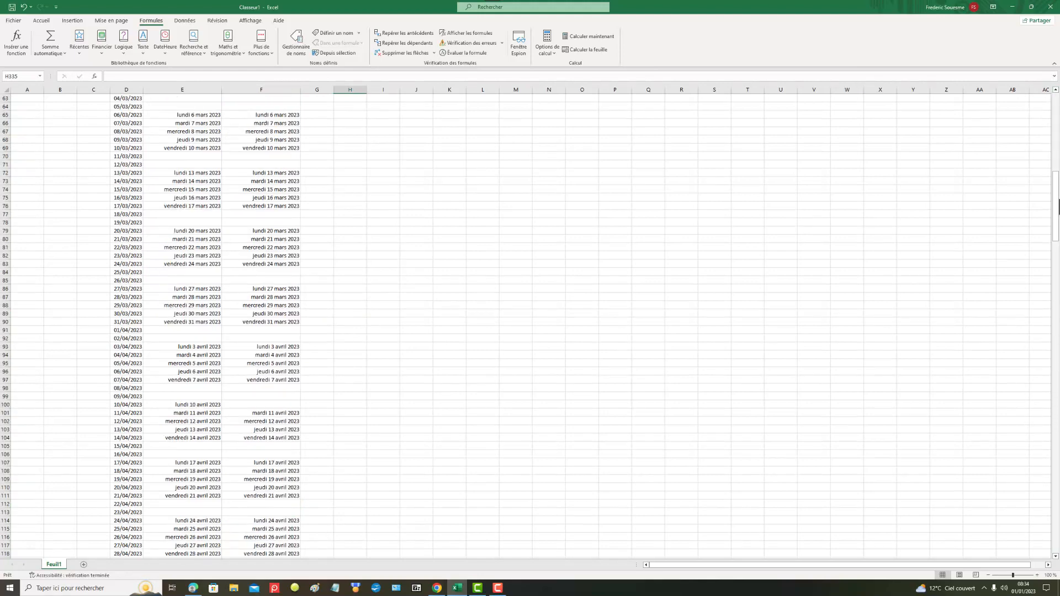
left_click_drag(1057, 210, 1055, 88)
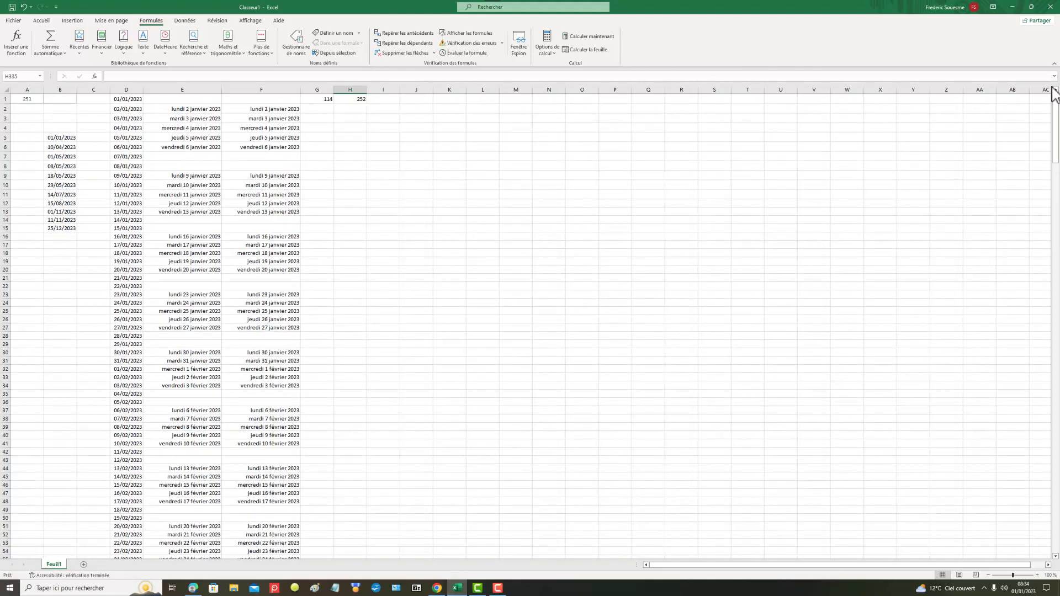
left_click(323, 102)
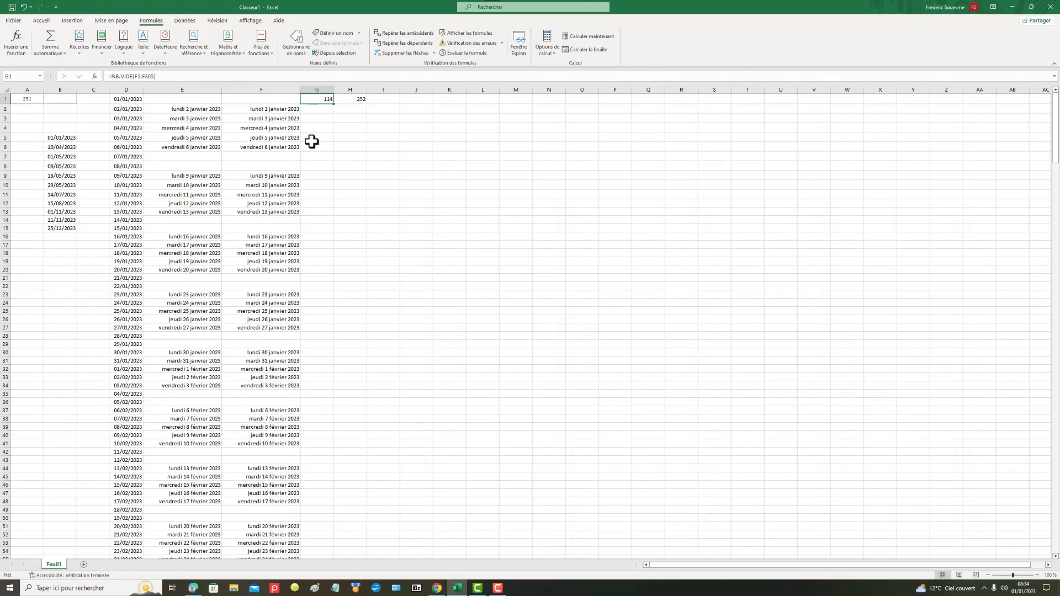
left_click(363, 99)
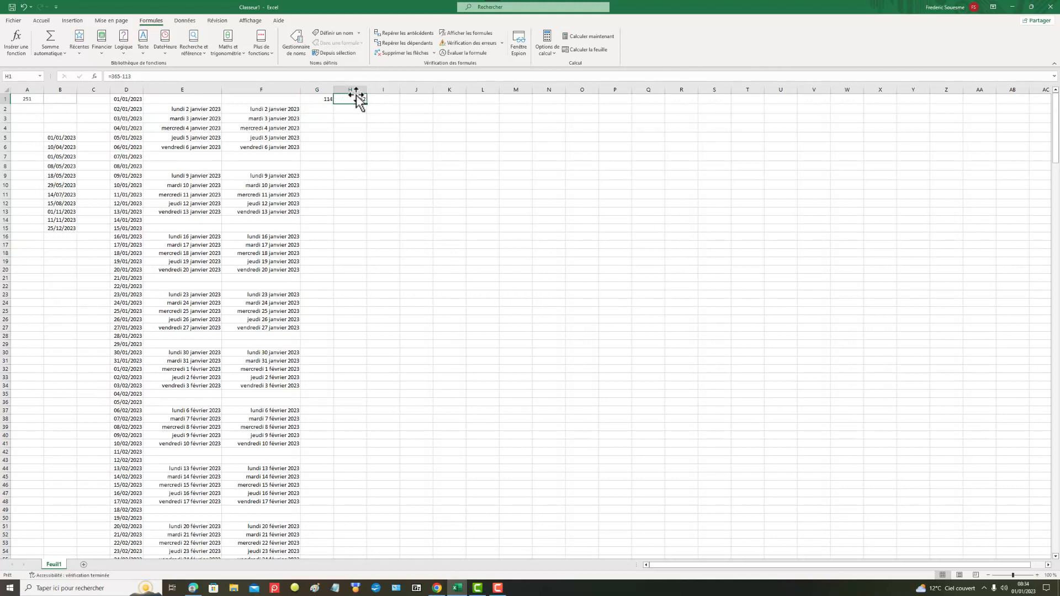
left_click(136, 76)
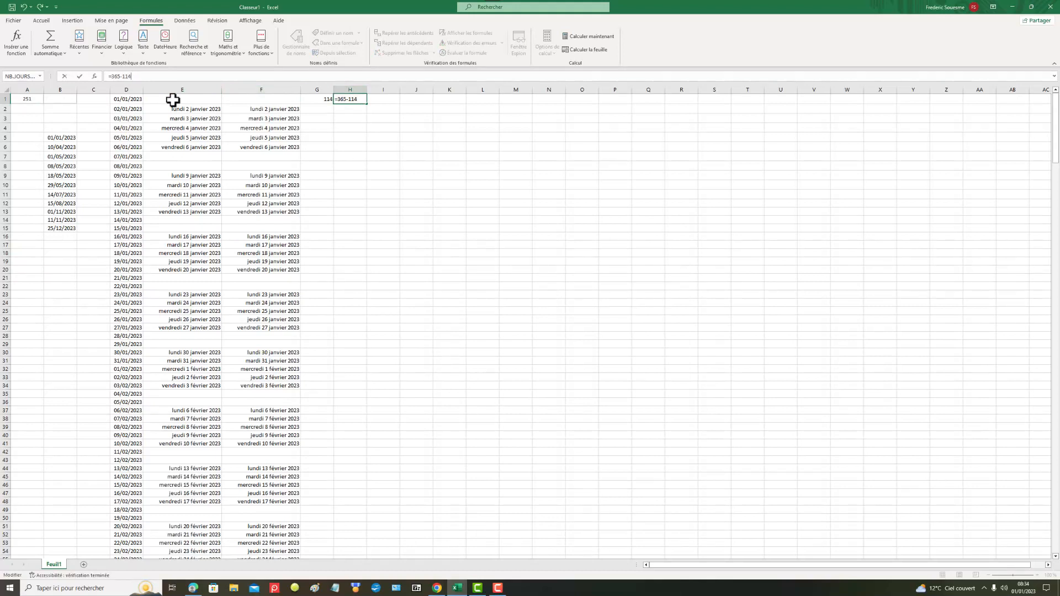
type("4")
key("Return")
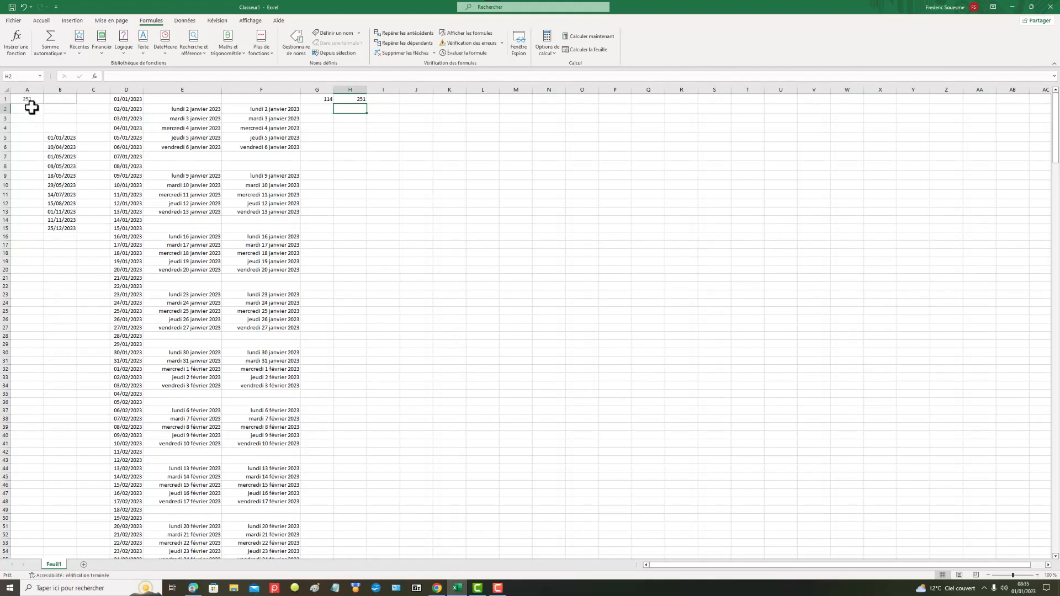
left_click(363, 97)
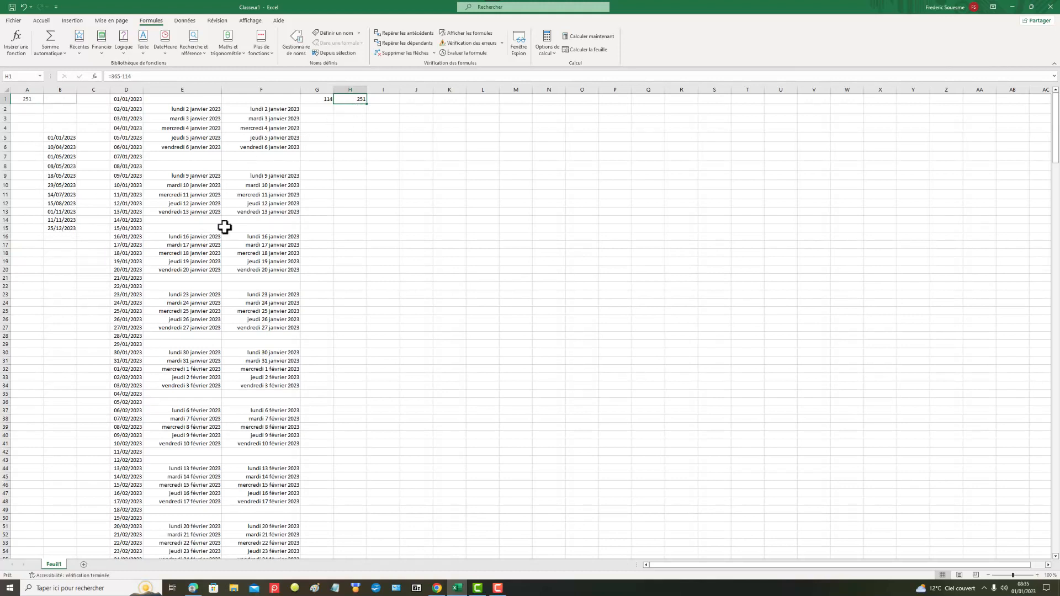
- Shrink the holiday range in A1's NB.JOURS.OUVRES formula to $B$5:$B$15 so it covers only the listed holidays
left_click(22, 101)
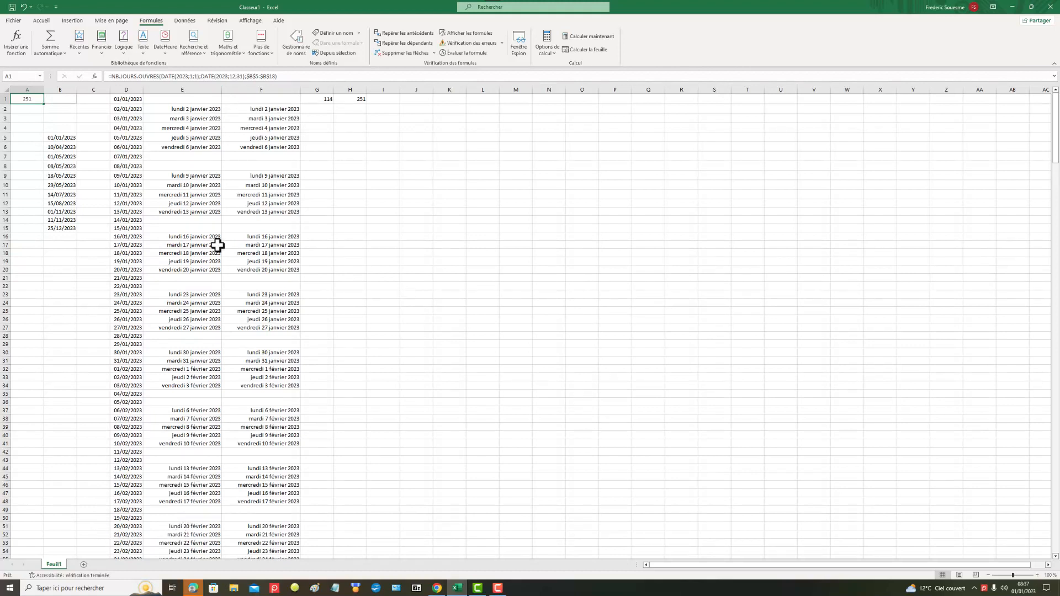
left_click(283, 77)
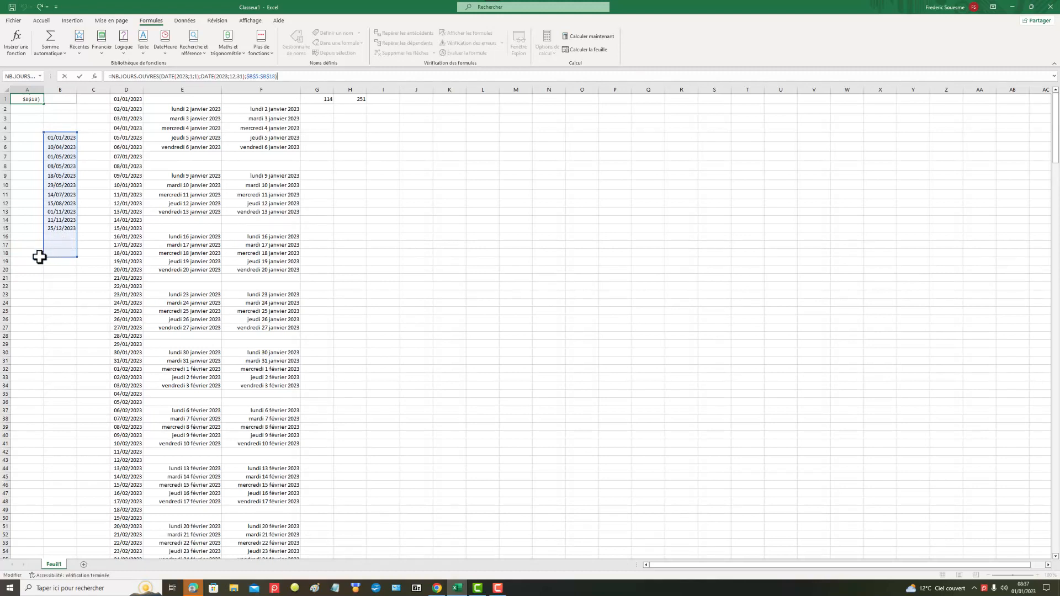
left_click_drag(44, 254, 43, 234)
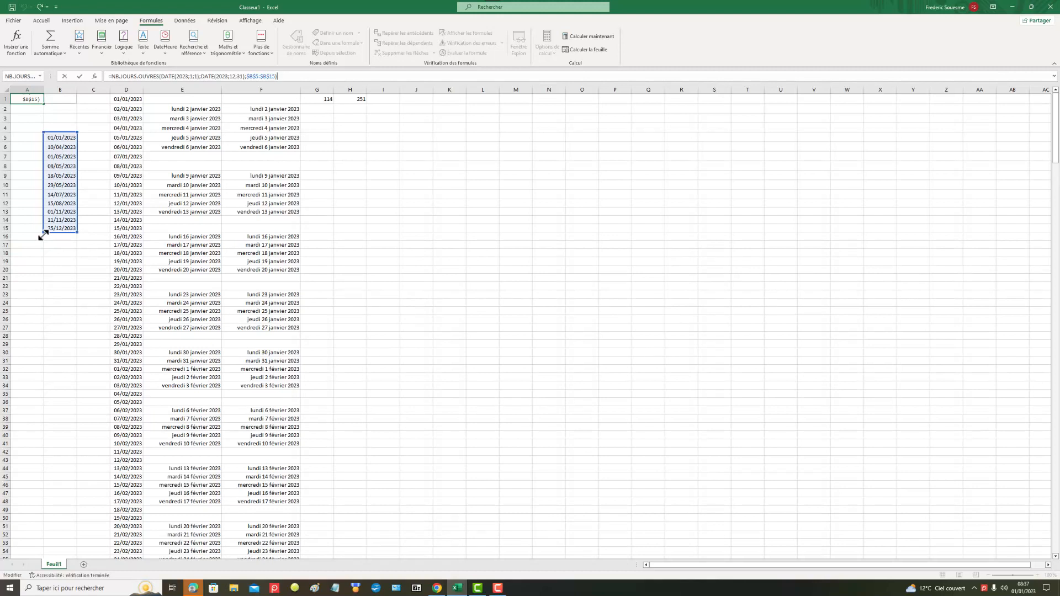
left_click_drag(43, 234, 45, 246)
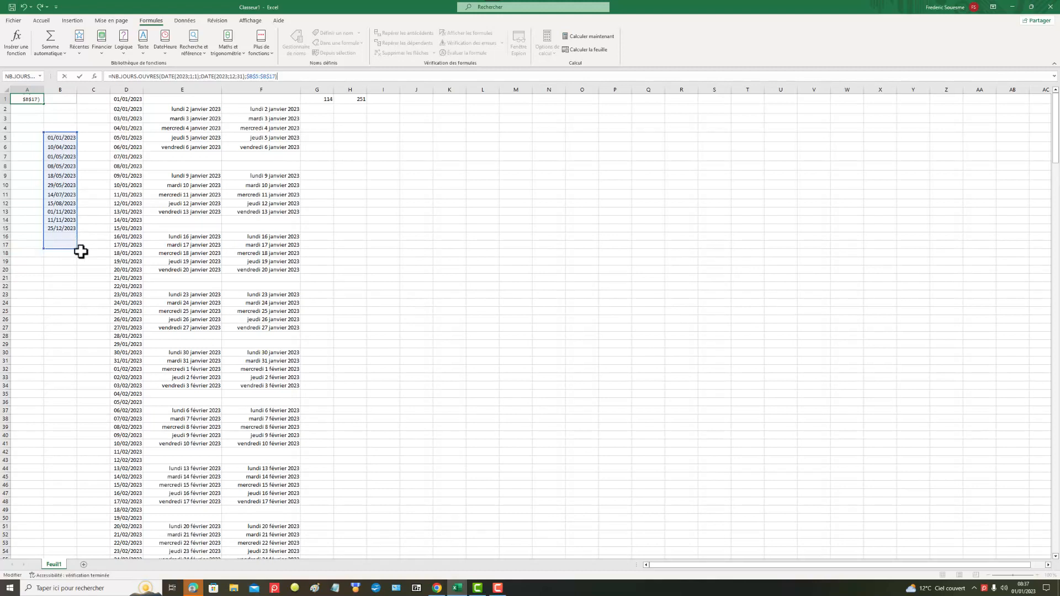
left_click_drag(76, 249, 77, 232)
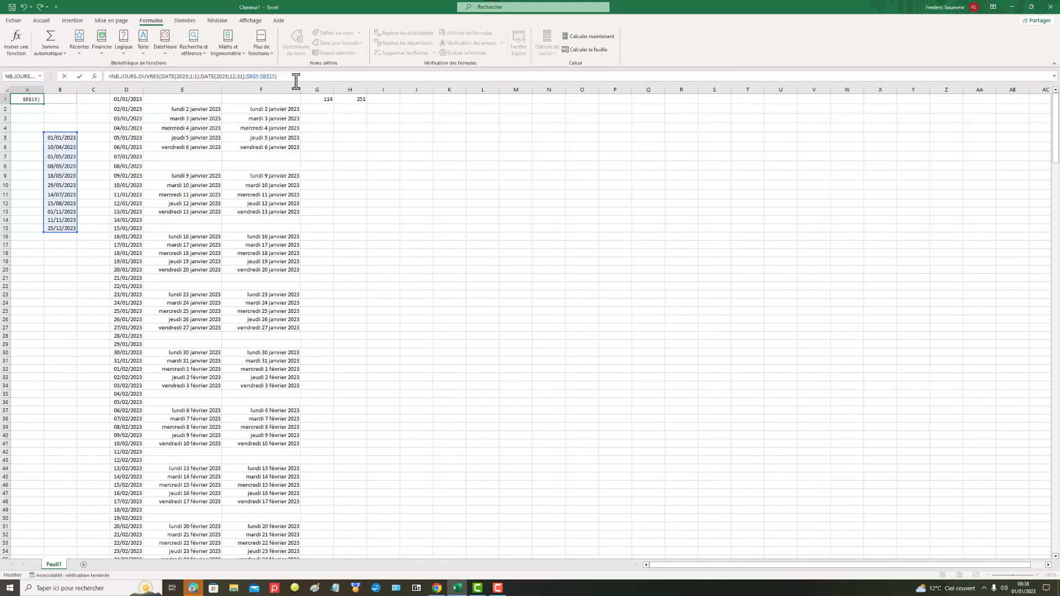
key("Return")
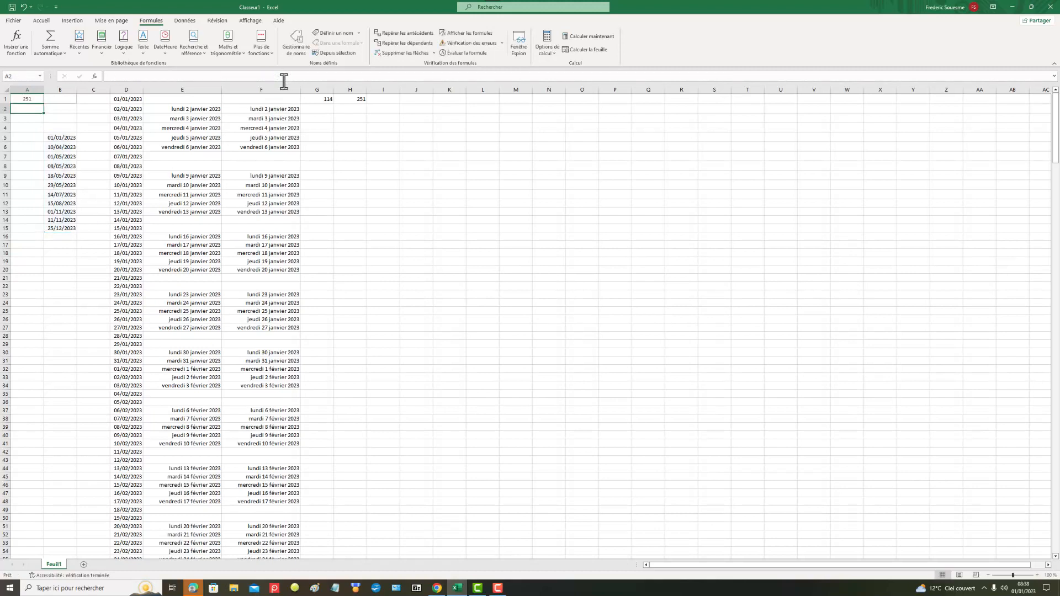
- Review the NB.JOURS.OUVRES formula in A1 against the NB.VIDE formula in G1
left_click(37, 97)
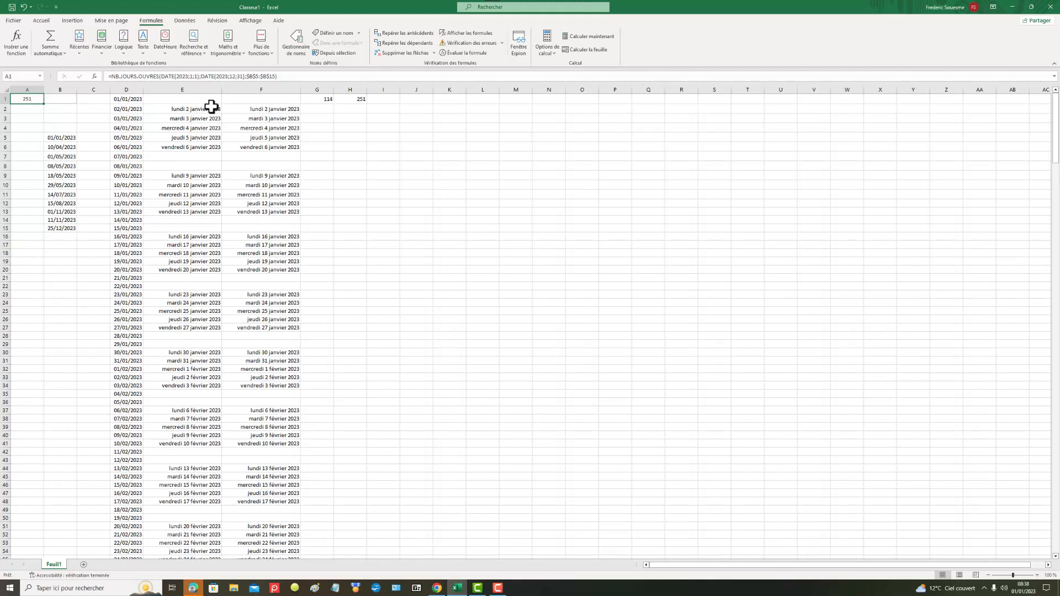
left_click(315, 98)
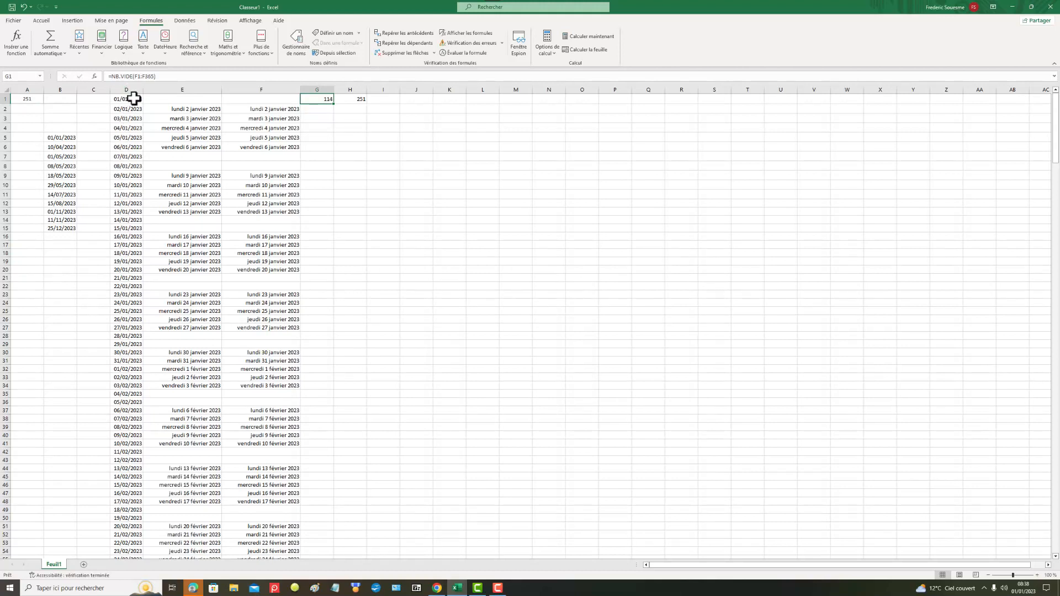
left_click(34, 97)
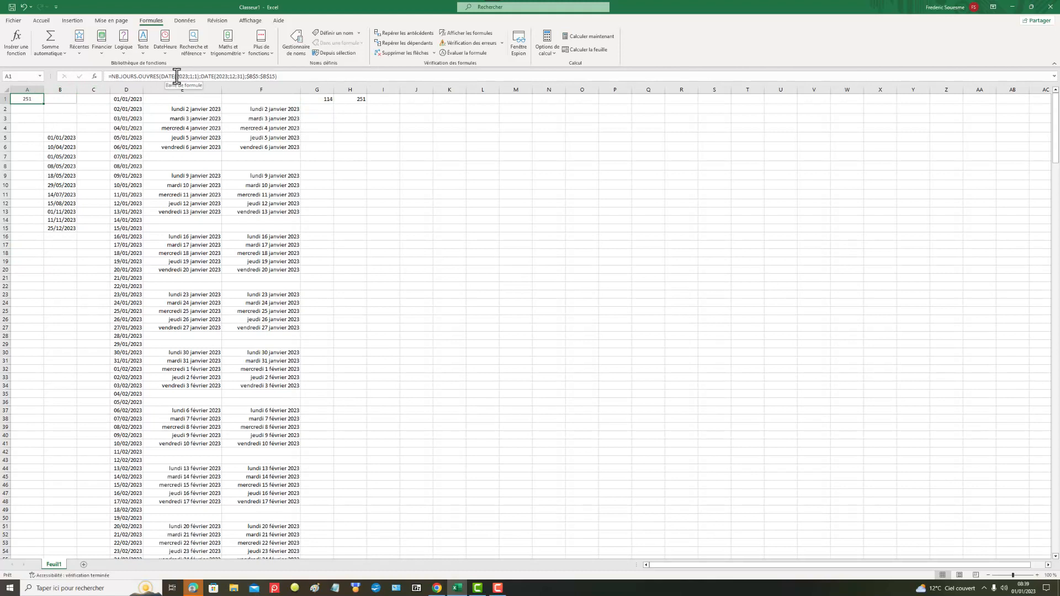